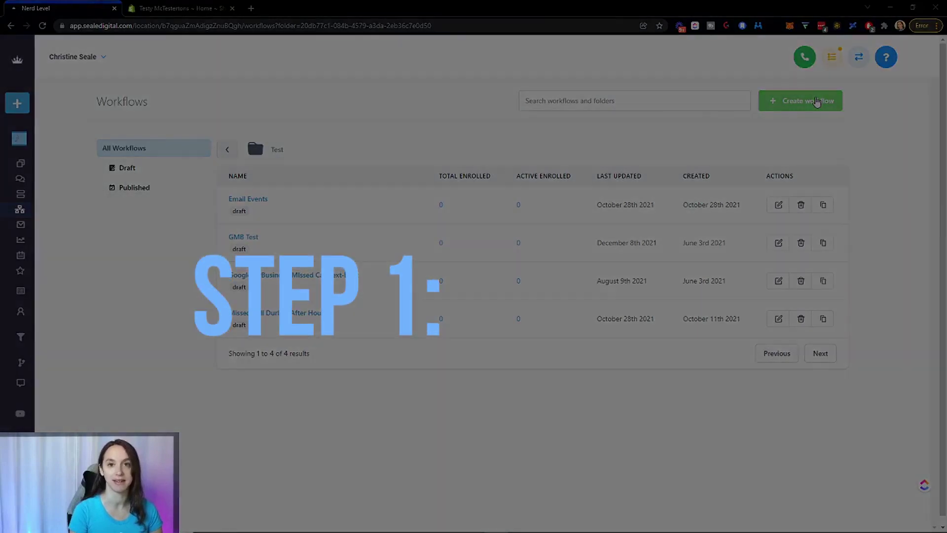
Step: Create a new blank workflow starting from scratch
left_click(817, 99)
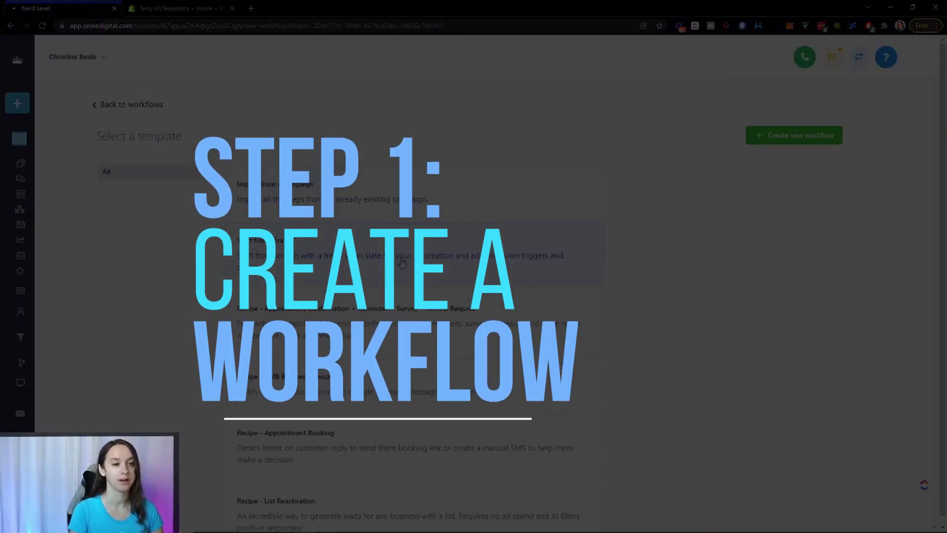
left_click(402, 262)
left_click(794, 136)
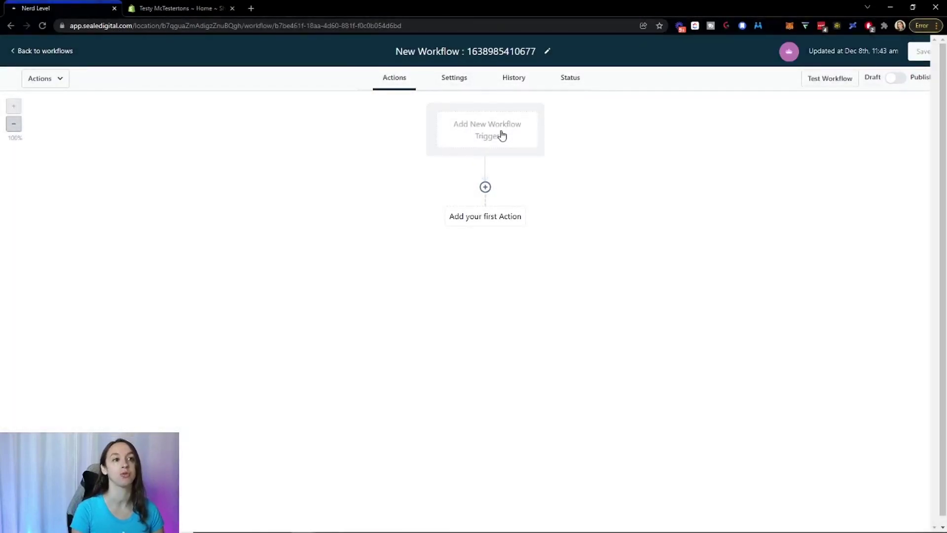
Step: Add a Shopify Abandoned Checkout trigger with a 30-minute Duration filter and save it
left_click(502, 135)
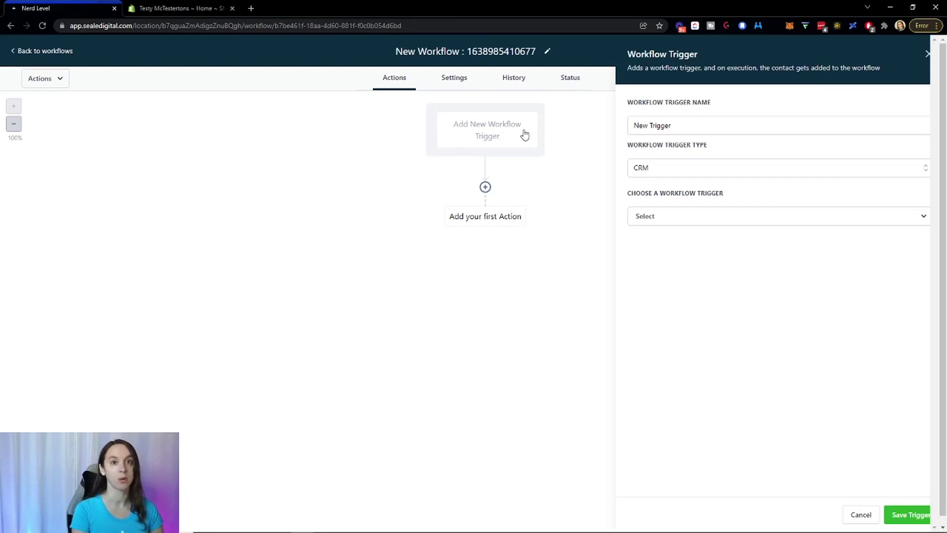
left_click(657, 215)
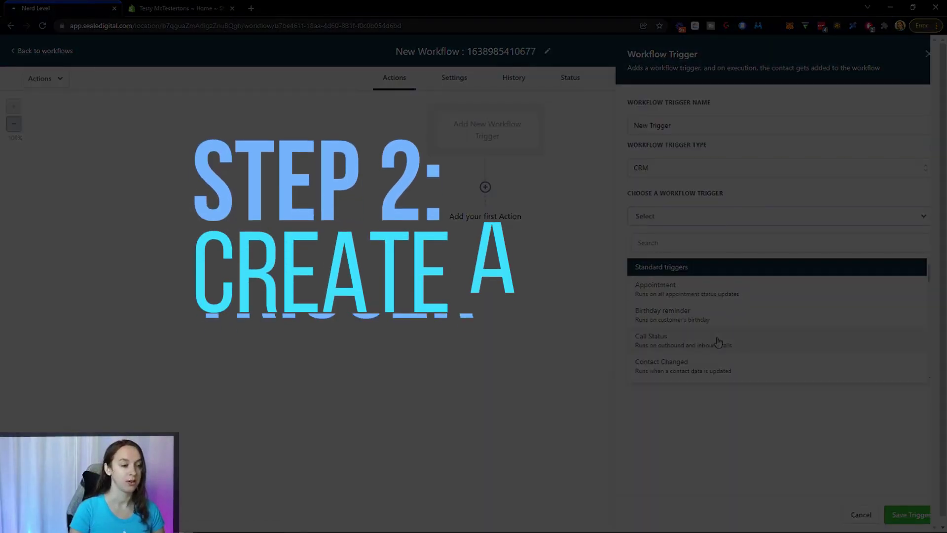
scroll(720, 327, "down", 3)
left_click(725, 168)
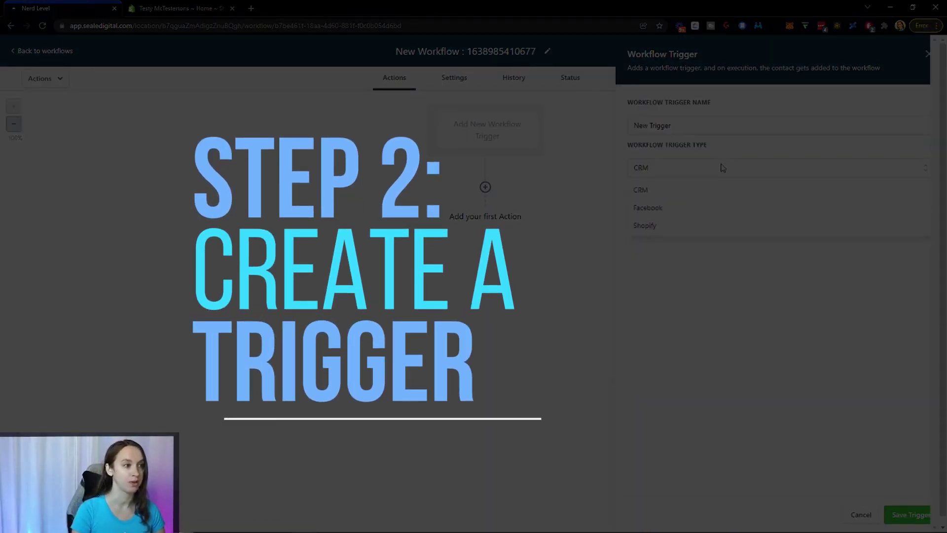
left_click(723, 168)
left_click(723, 168)
left_click(657, 227)
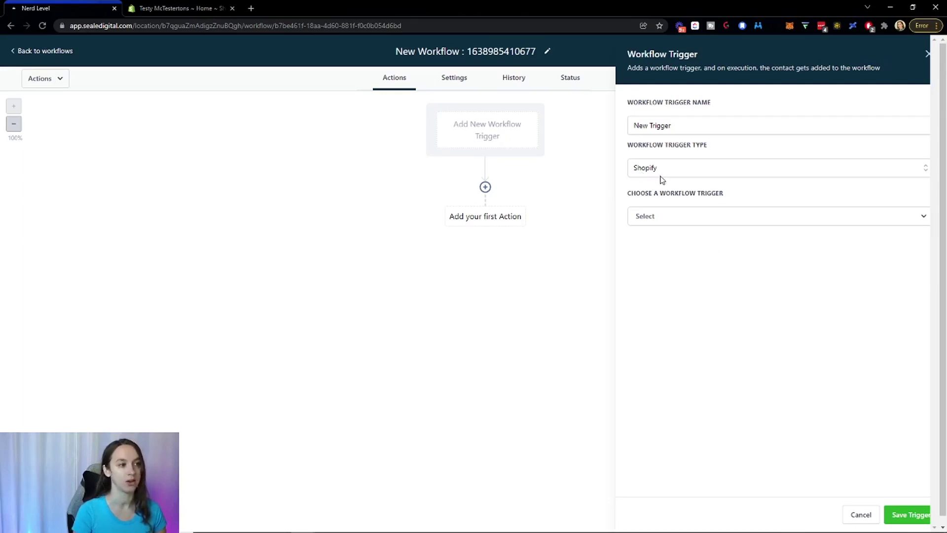
left_click(658, 220)
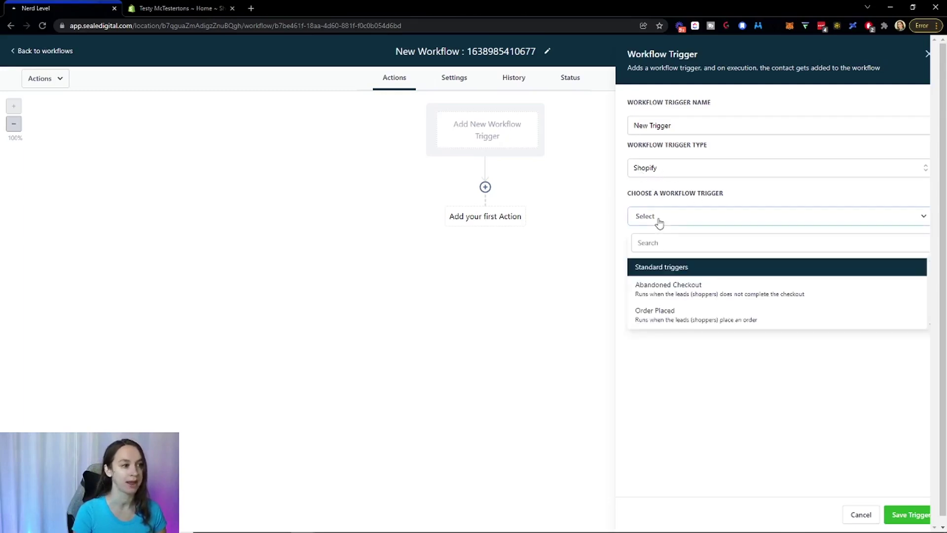
left_click(694, 295)
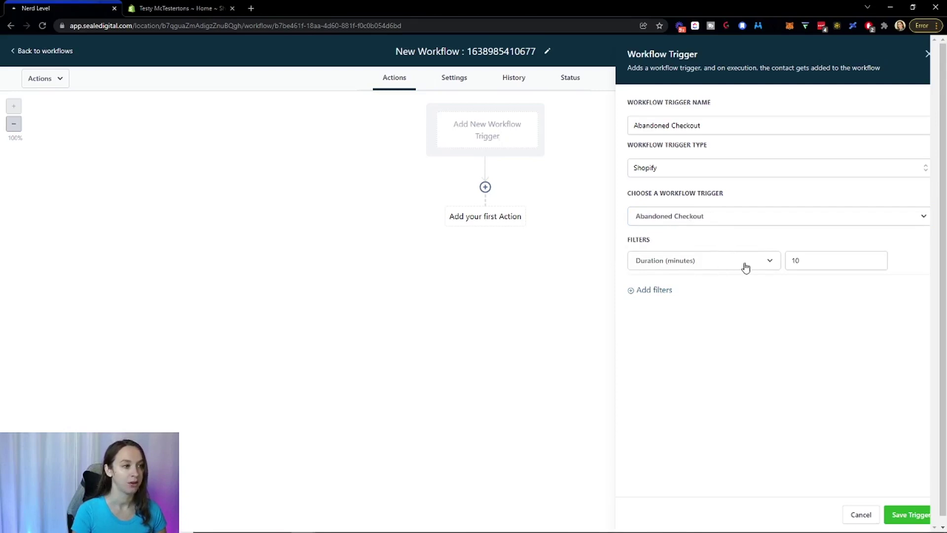
left_click(829, 261)
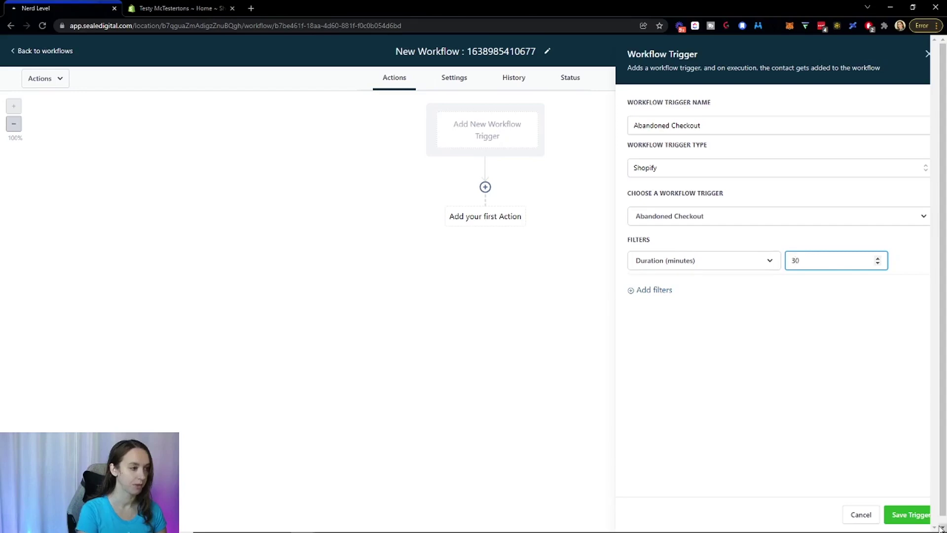
left_click(910, 514)
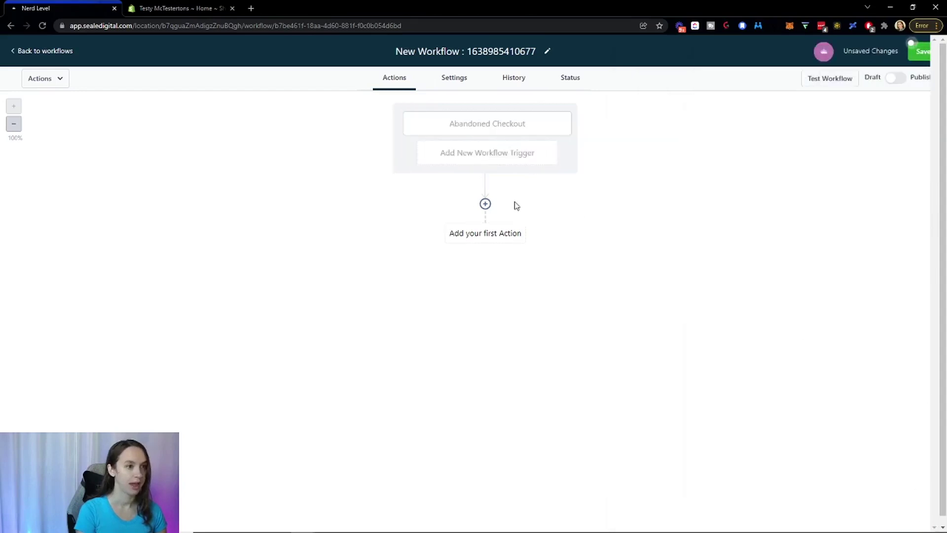
Step: Add a Send Email action as the first step after the trigger
left_click(486, 210)
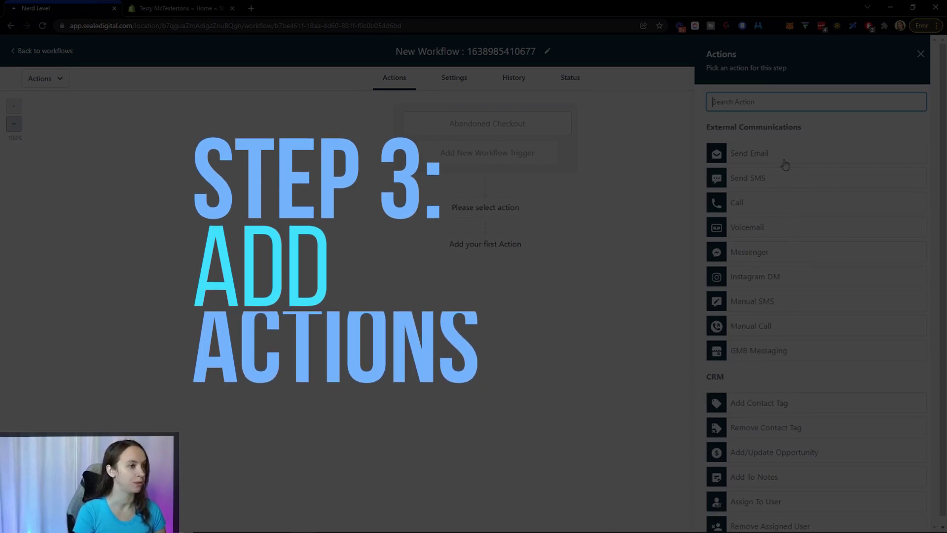
left_click(784, 159)
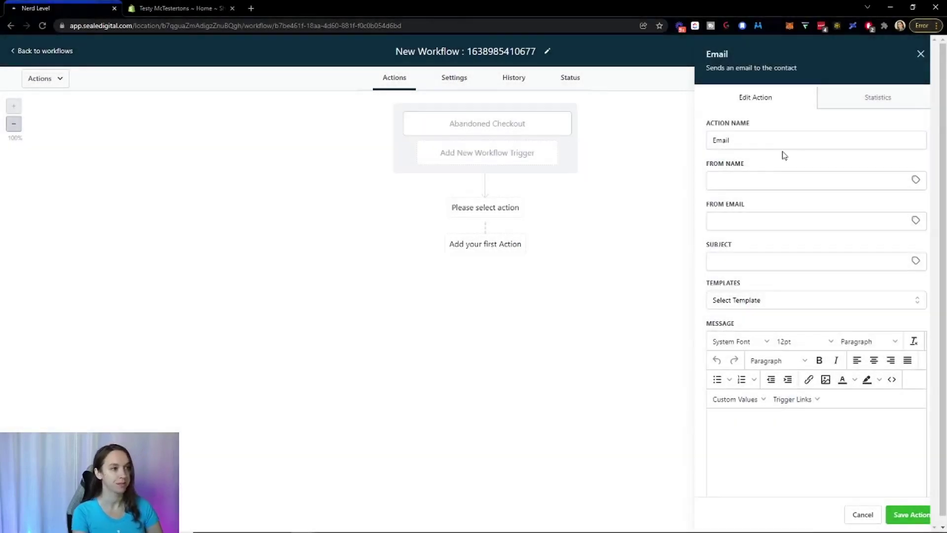
scroll(783, 148, "down", 2)
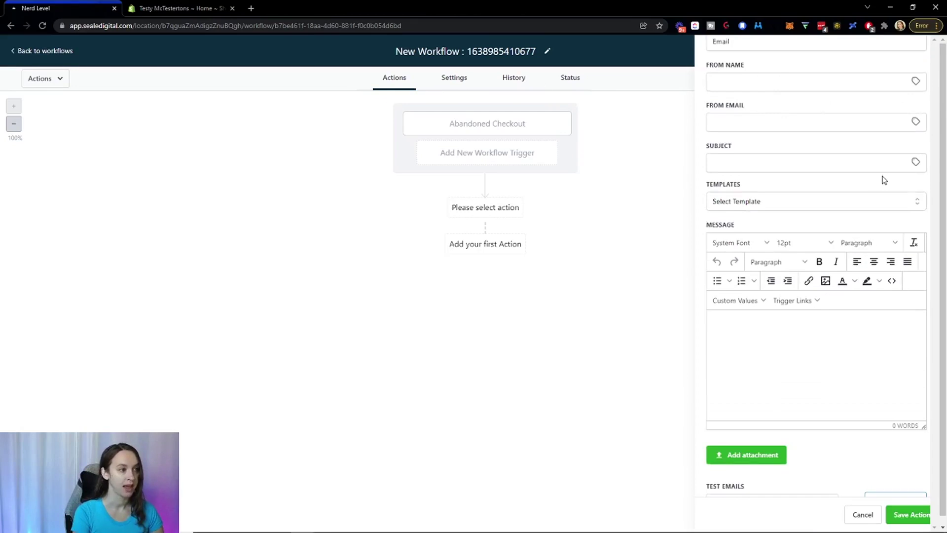
scroll(863, 222, "down", 1)
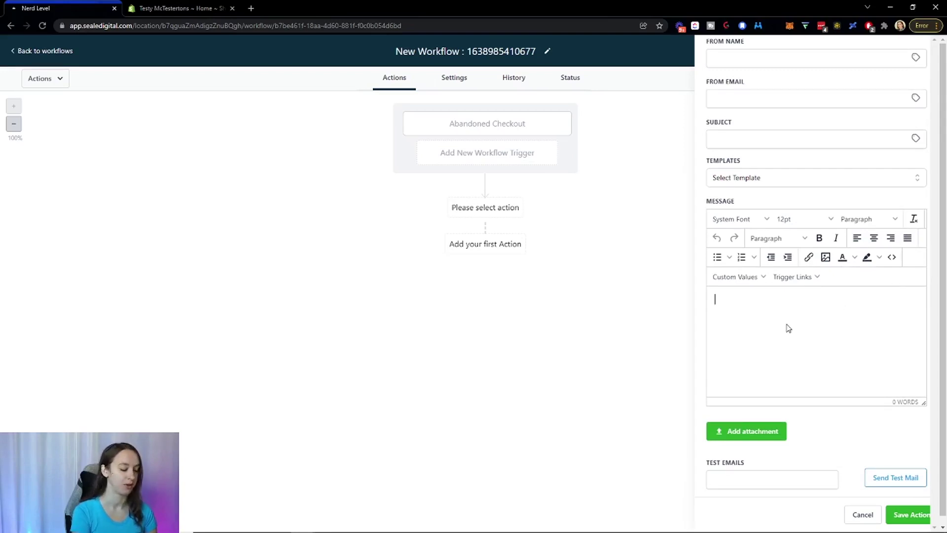
Step: Write 'Hey you missed out on this!' in the message, followed by the Shopify Abandoned Checkout URL custom value
type("missed out on this!")
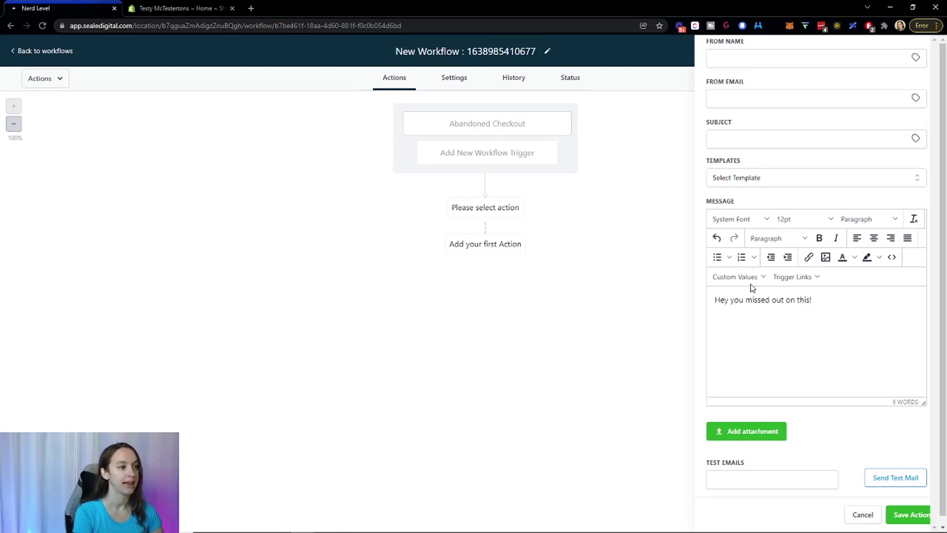
left_click(752, 277)
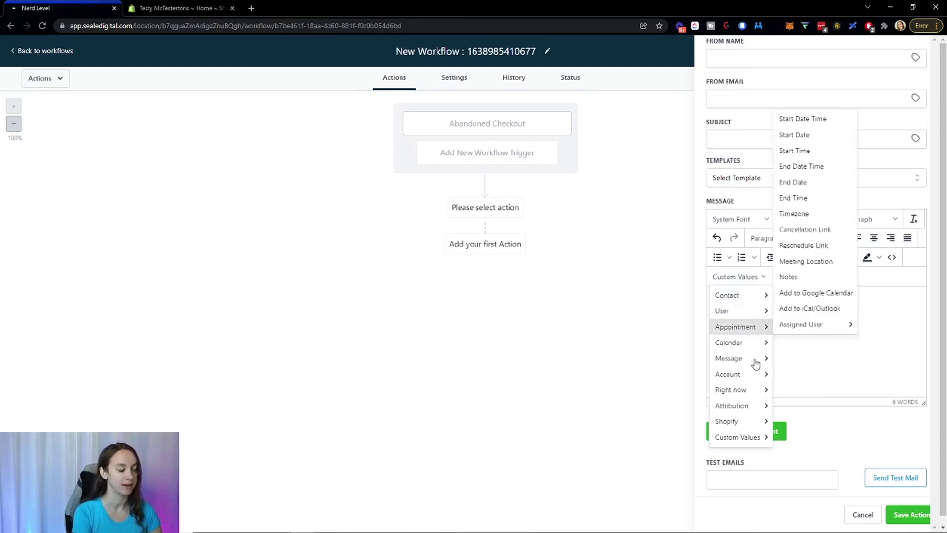
mouse_move(749, 423)
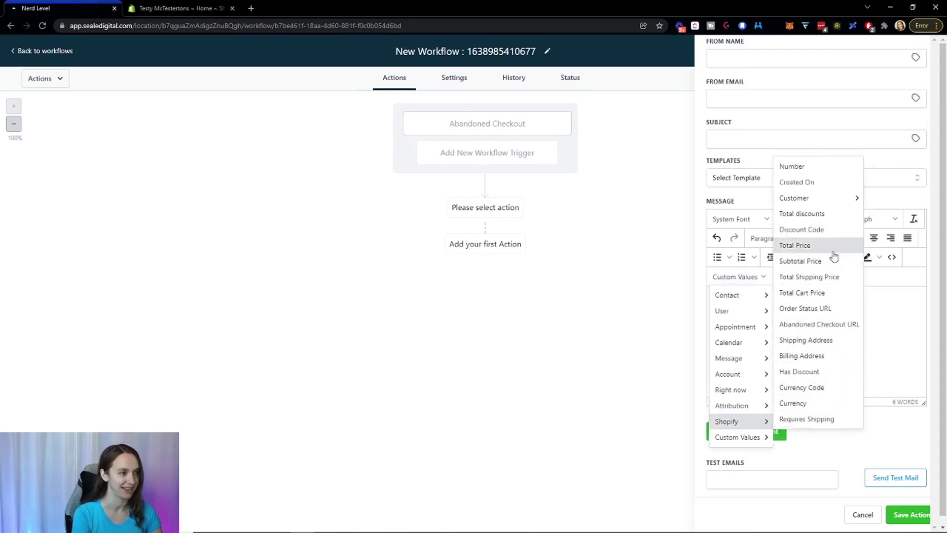
left_click(835, 325)
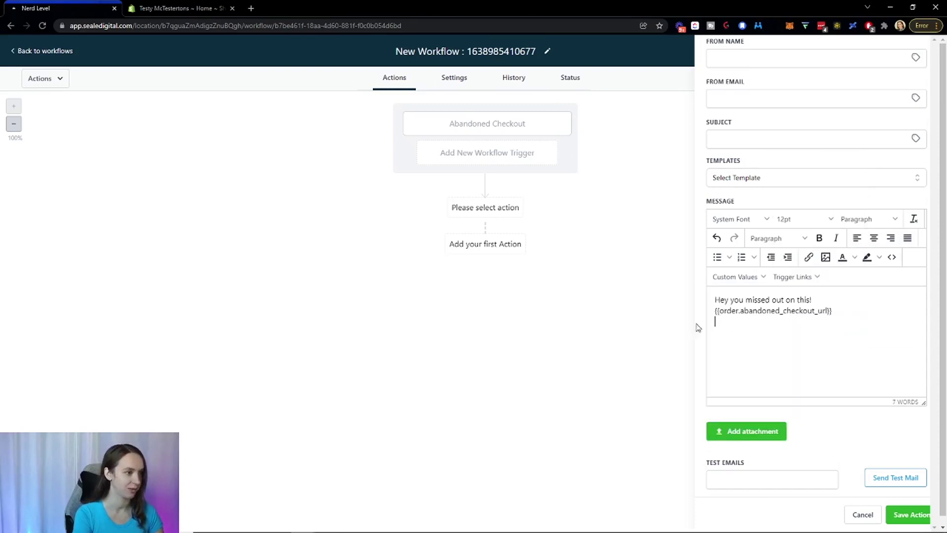
Step: Browse the Shopify custom values again and close the list without inserting anything
key("shift+Up")
left_click(799, 354)
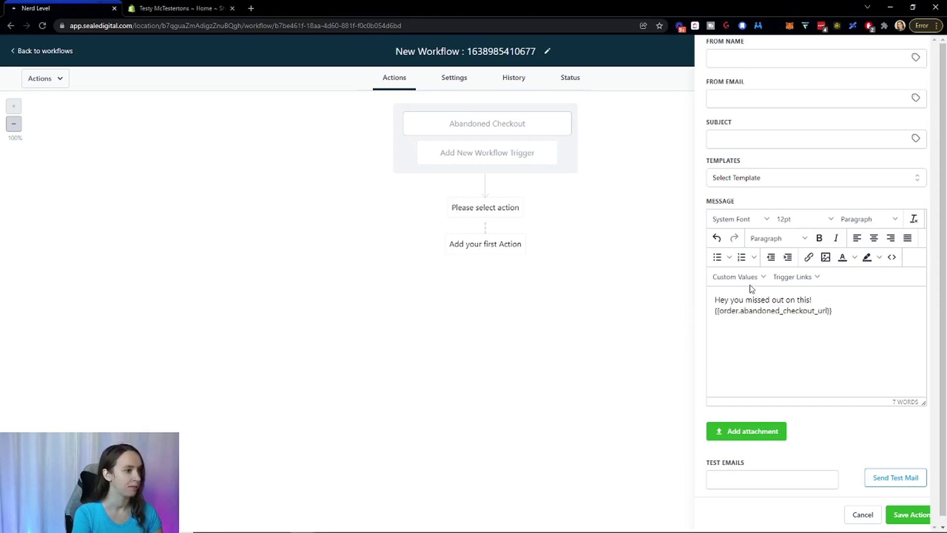
left_click(738, 278)
mouse_move(745, 422)
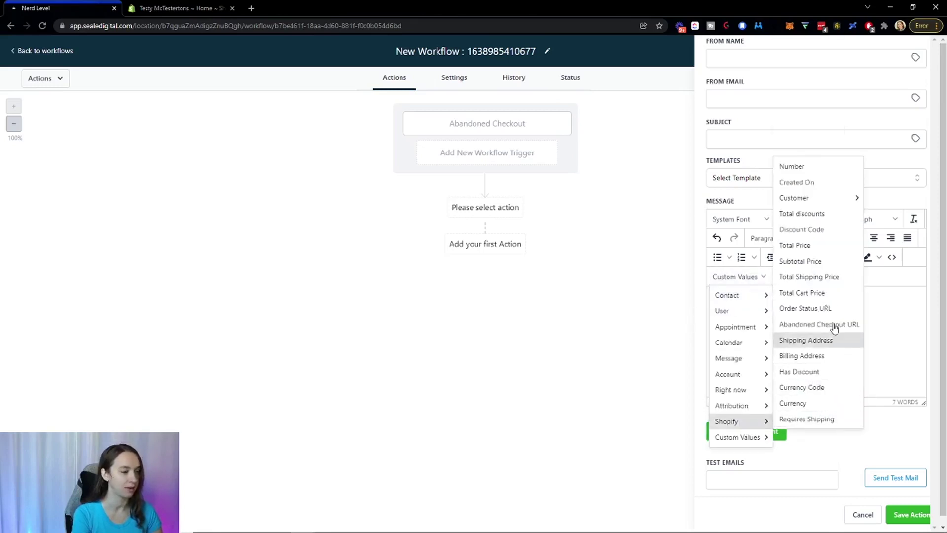
mouse_move(839, 198)
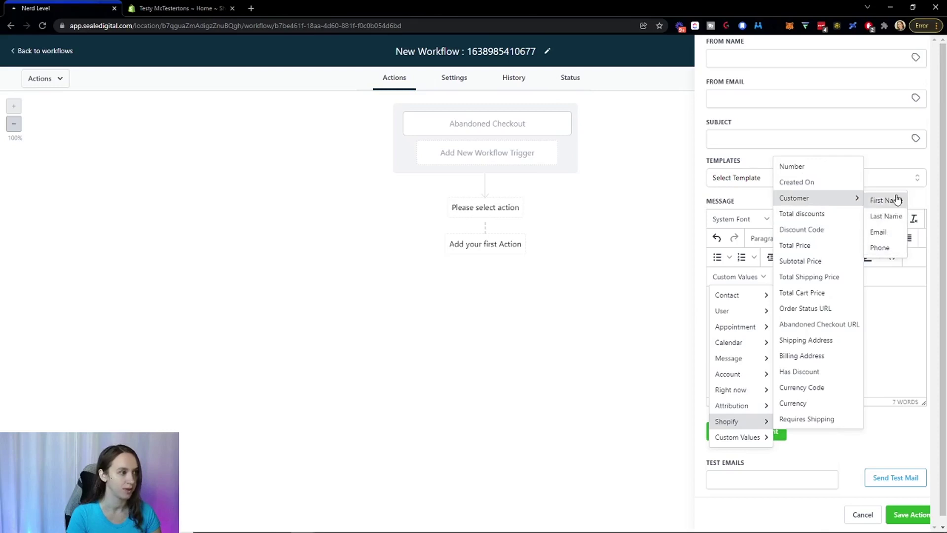
left_click(885, 313)
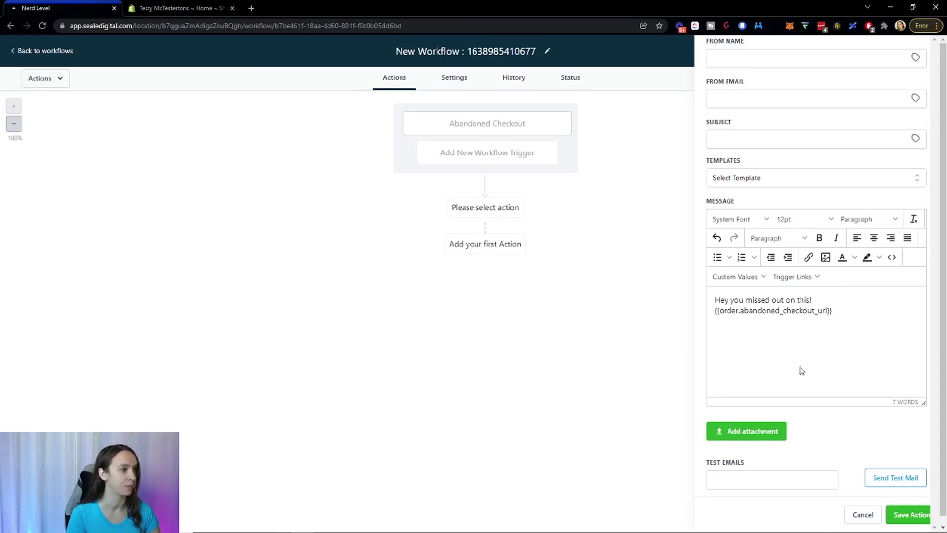
Step: Give the email the subject 'Hey you missed this!' and save the action
left_click(913, 514)
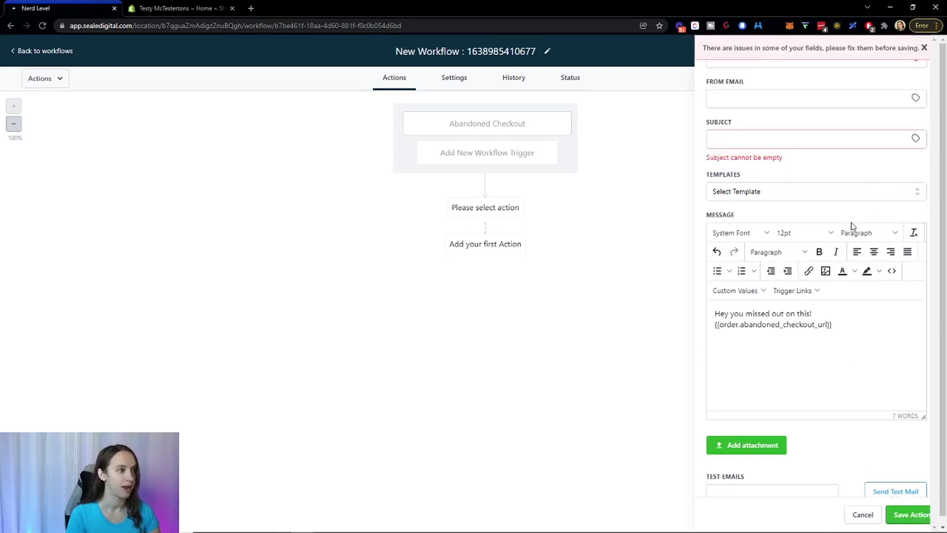
scroll(854, 225, "up", 3)
left_click(773, 285)
type("Hey ")
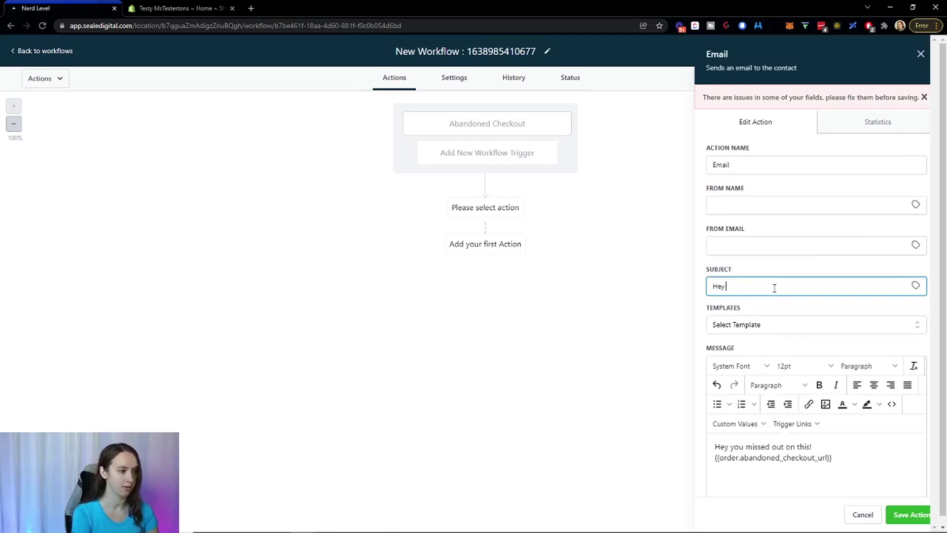
type("you missed this!")
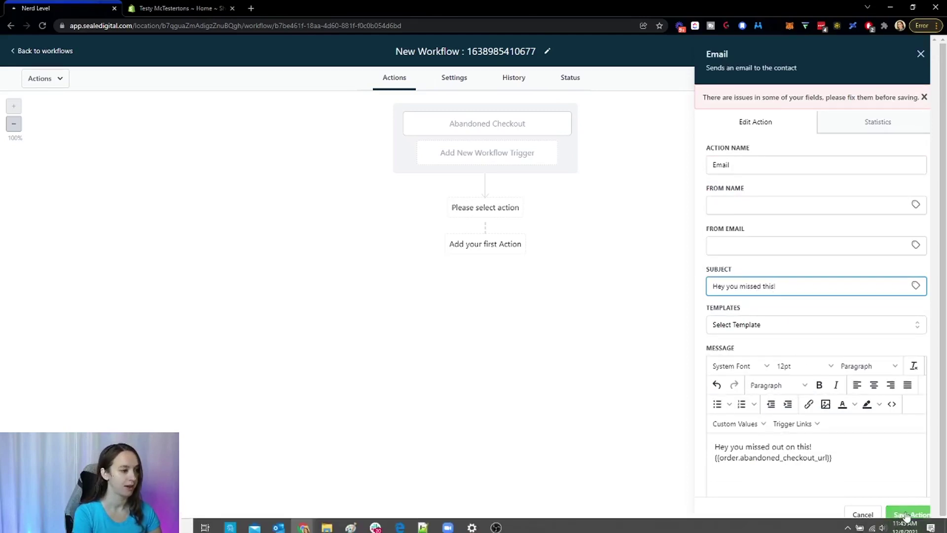
left_click(906, 516)
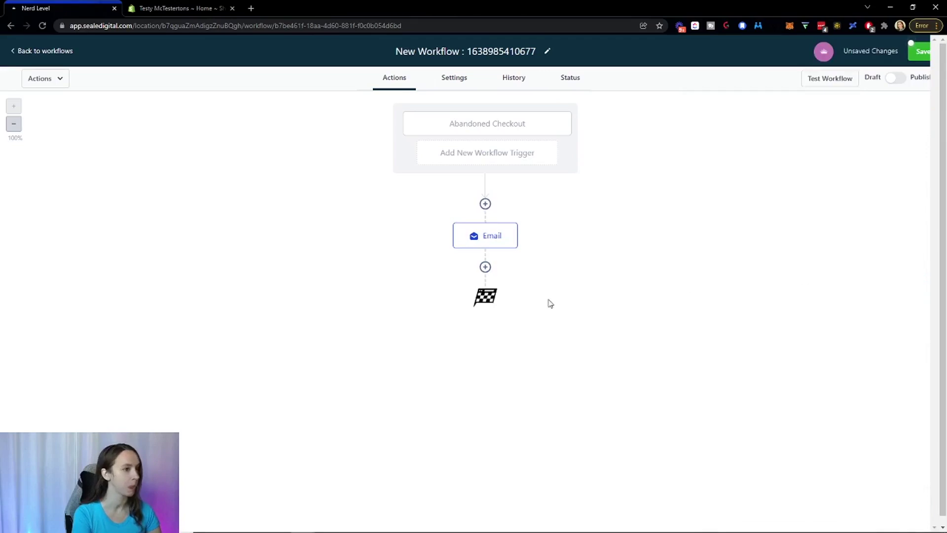
Step: Add a Send SMS step after the Email reading 'Hey you missed this!' and save it
left_click(485, 267)
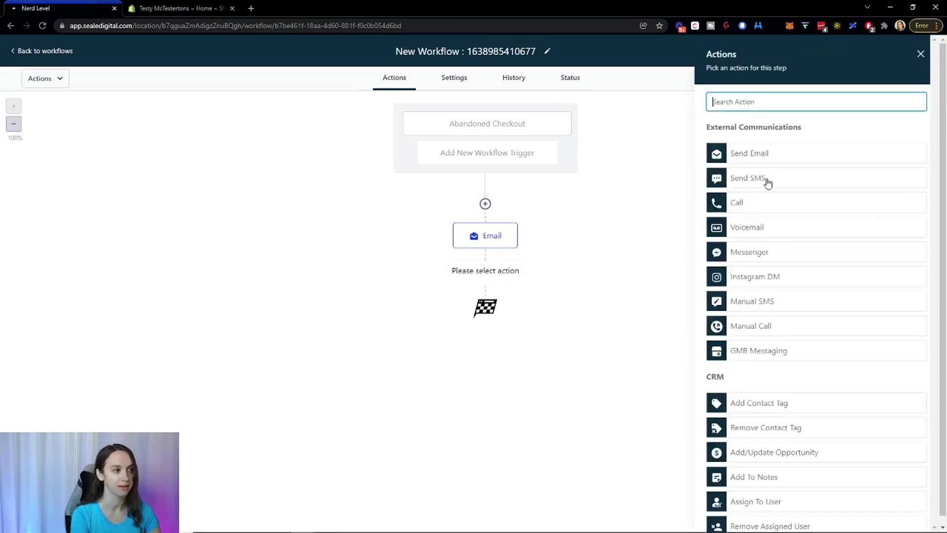
left_click(773, 178)
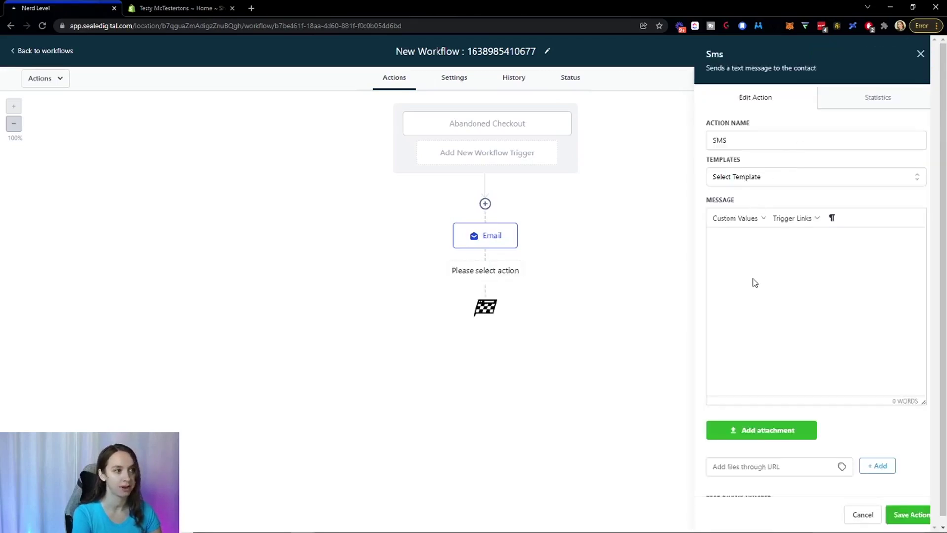
type("Hey you missed this!")
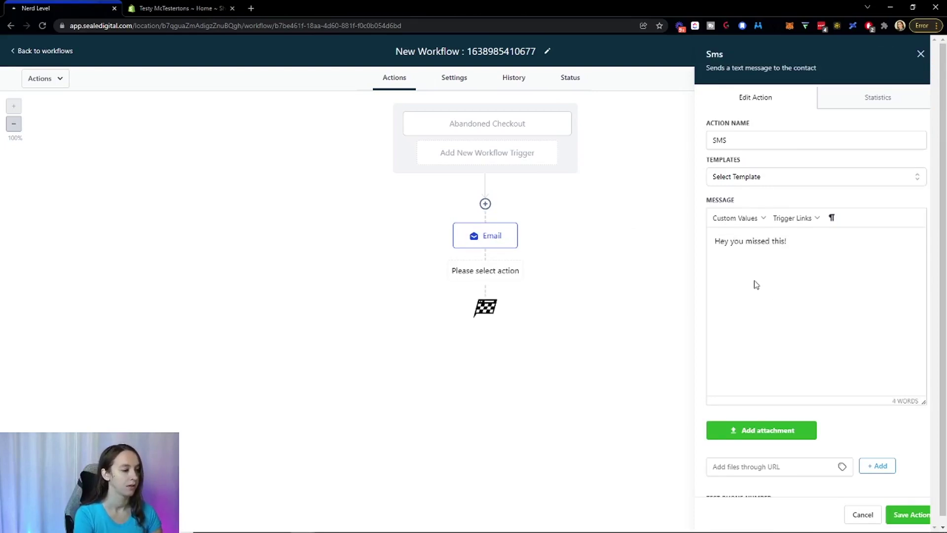
left_click(910, 514)
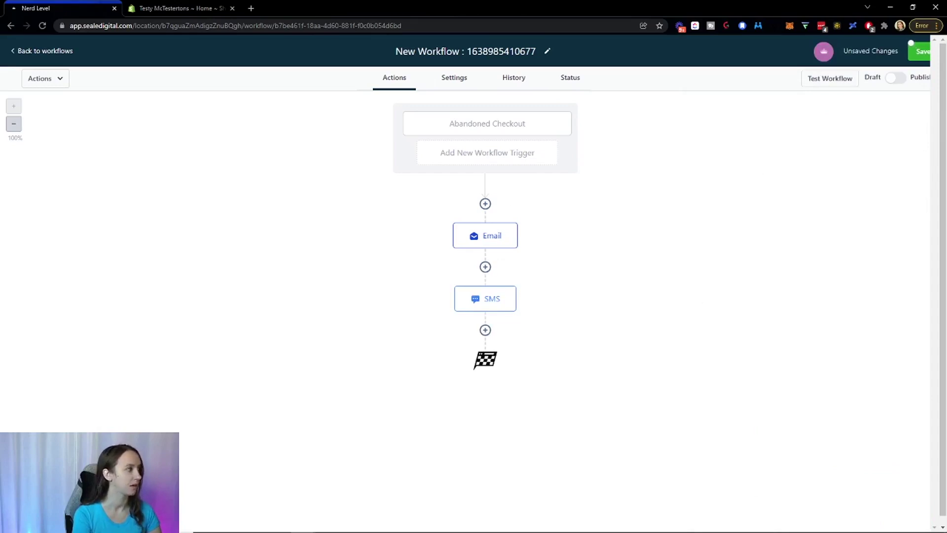
left_click(493, 127)
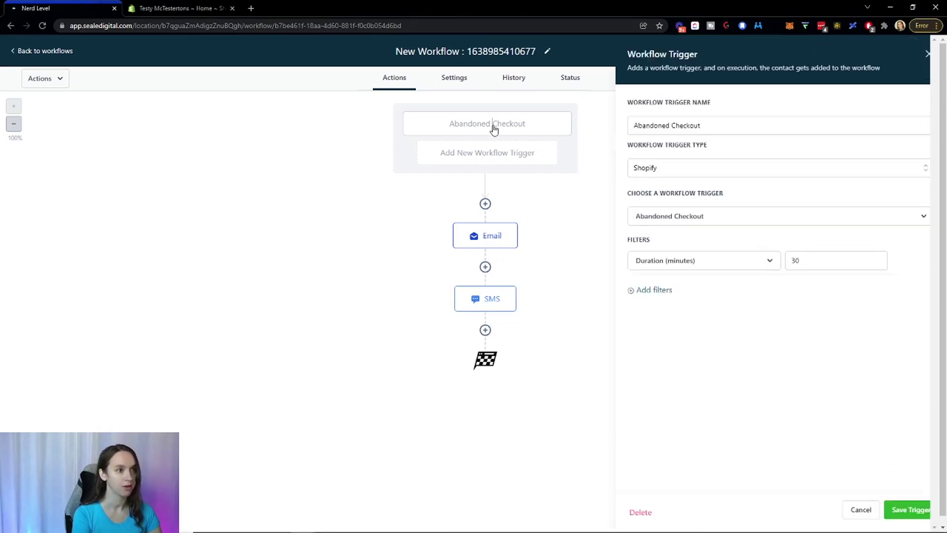
Step: Switch the trigger to Shopify Order Placed, adding and then removing a Cart Value filter
left_click(691, 218)
left_click(697, 311)
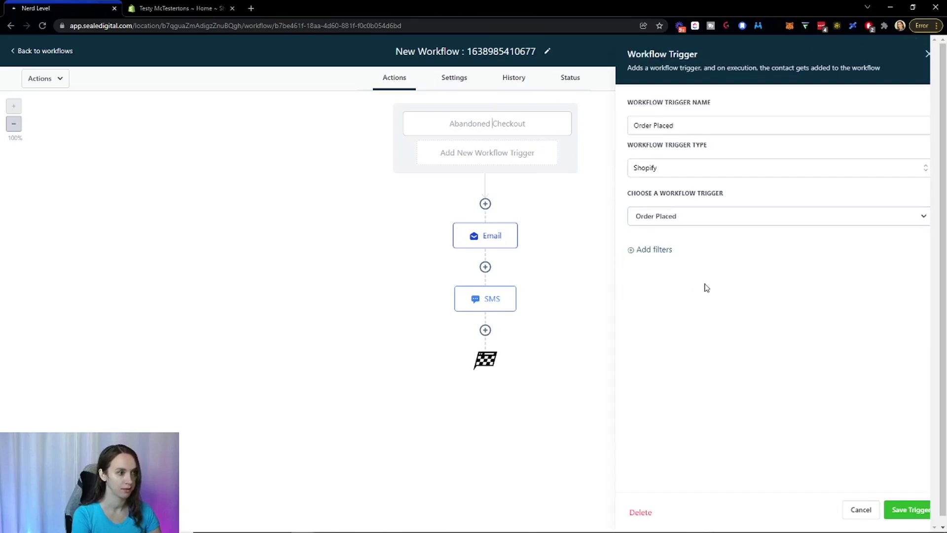
left_click(665, 250)
left_click(692, 263)
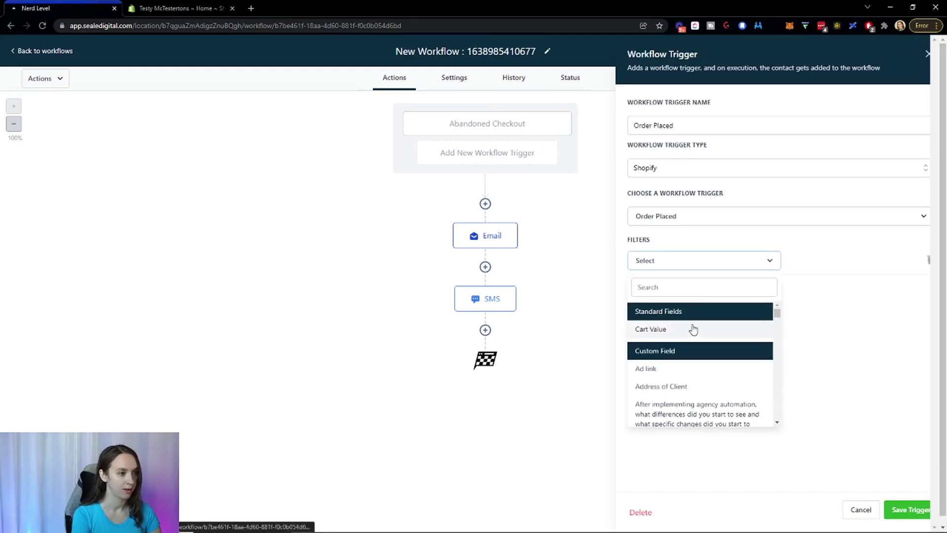
left_click(673, 330)
left_click(800, 260)
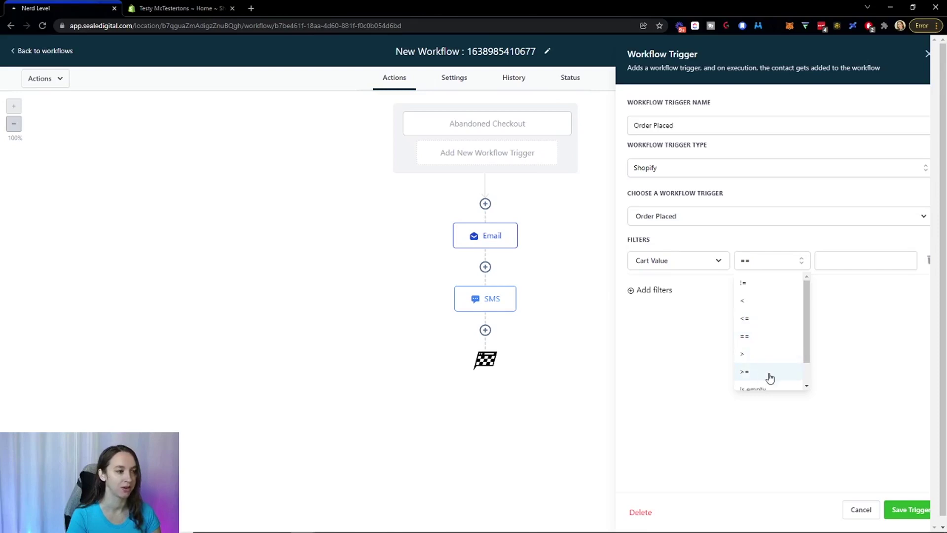
scroll(773, 371, "down", 1)
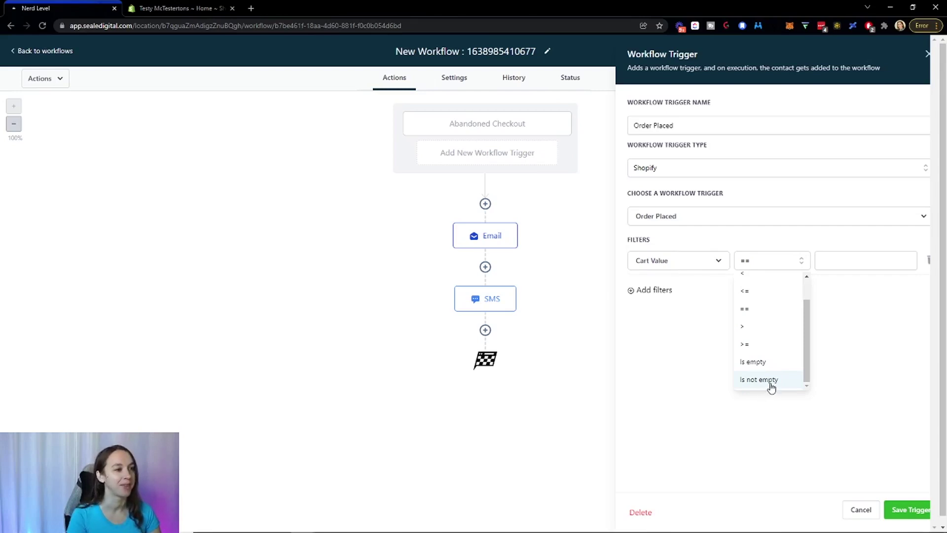
scroll(770, 355, "up", 2)
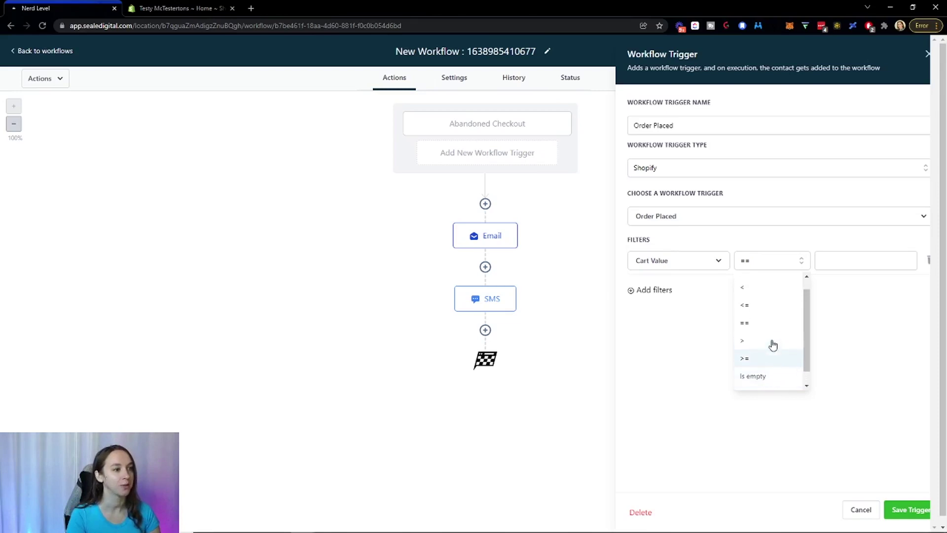
left_click(929, 261)
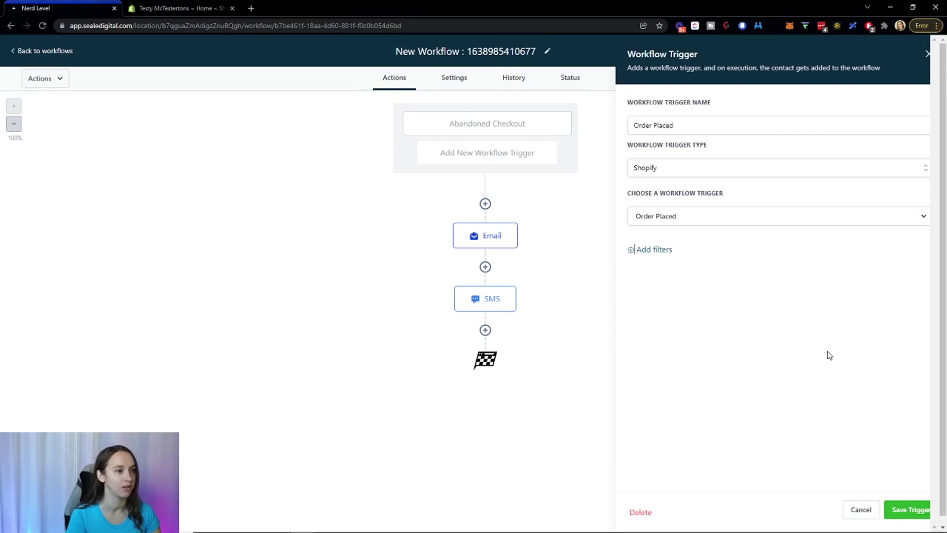
Step: Save Order Placed as the trigger, then begin a new step above the Email action
left_click(907, 510)
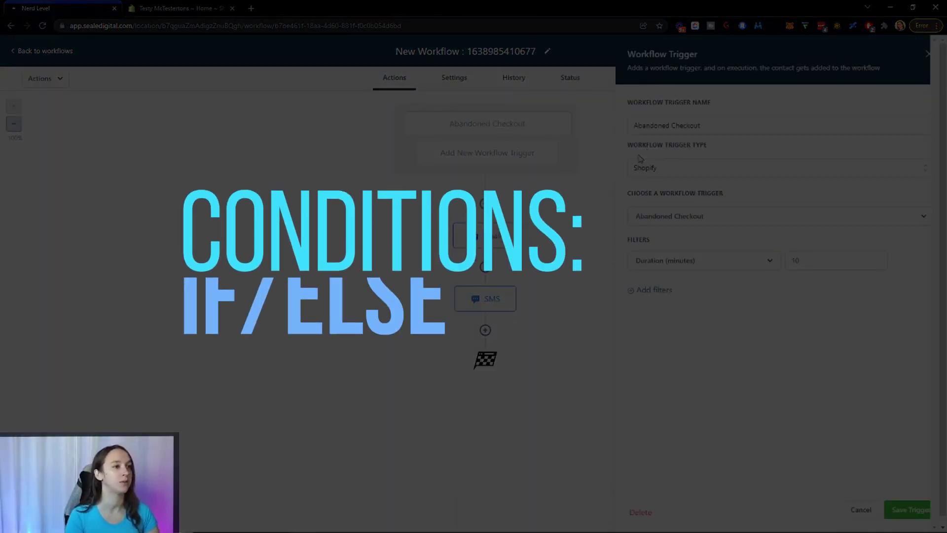
left_click(704, 218)
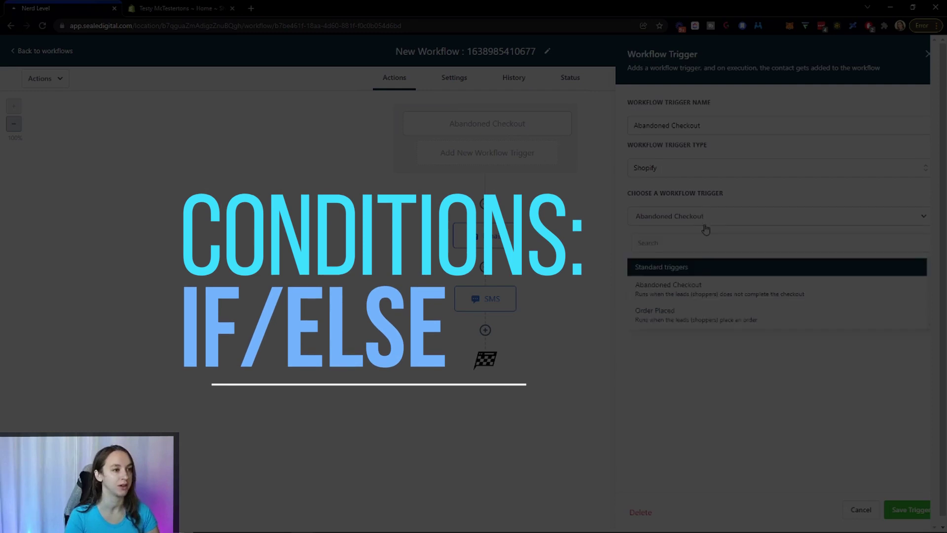
left_click(693, 323)
left_click(909, 509)
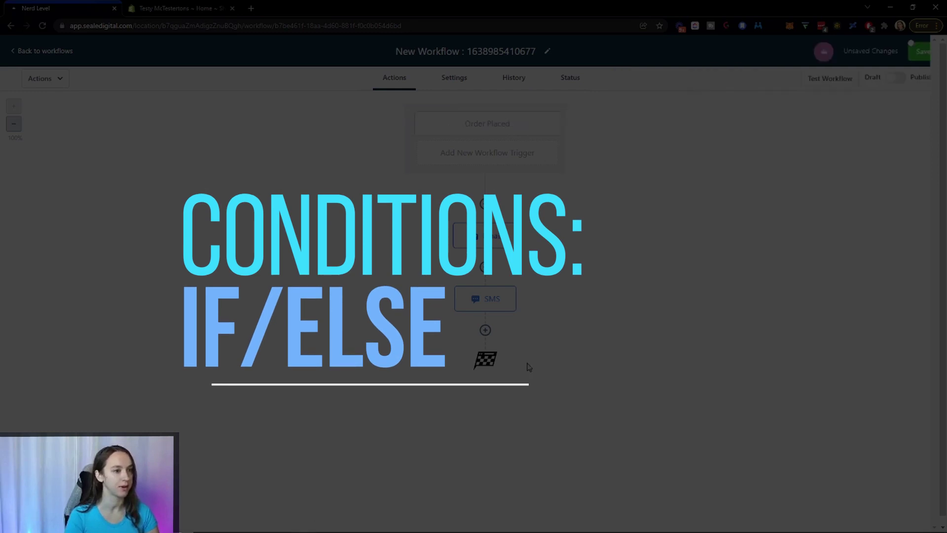
left_click(485, 204)
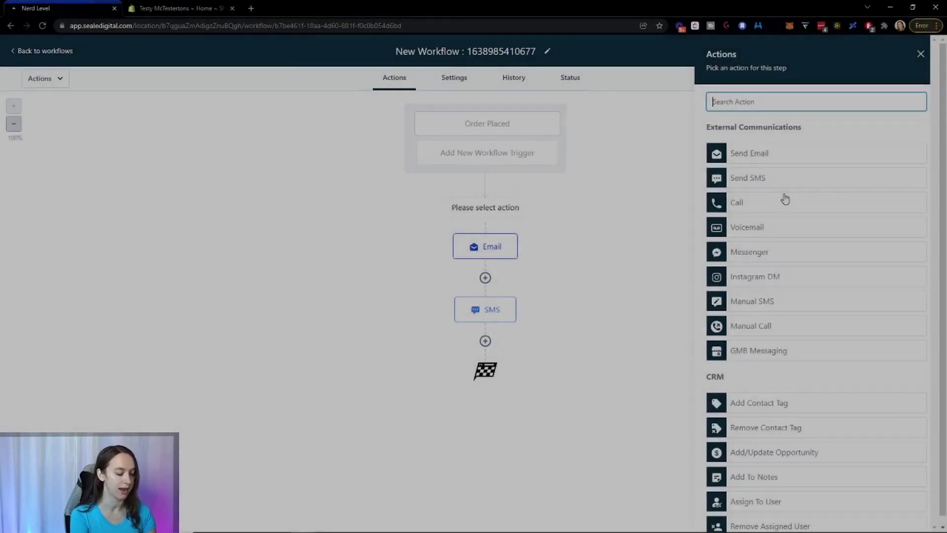
Step: Make the new step an If / Else condition based on a Shopify field
type("if")
left_click(753, 170)
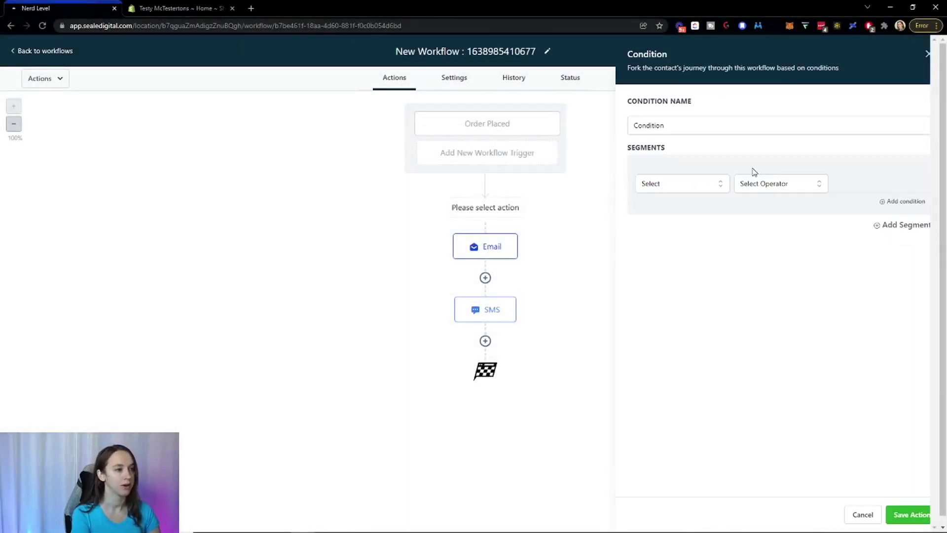
left_click(697, 189)
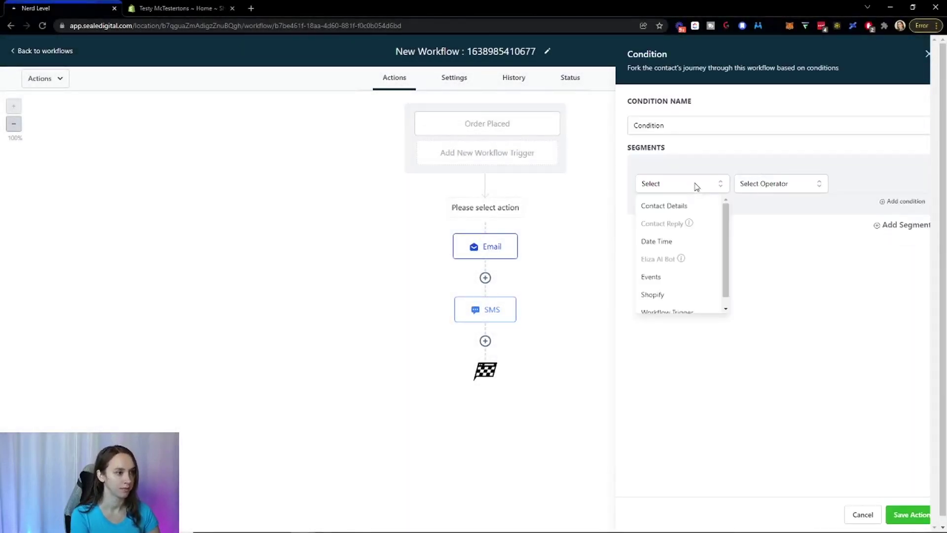
left_click(682, 301)
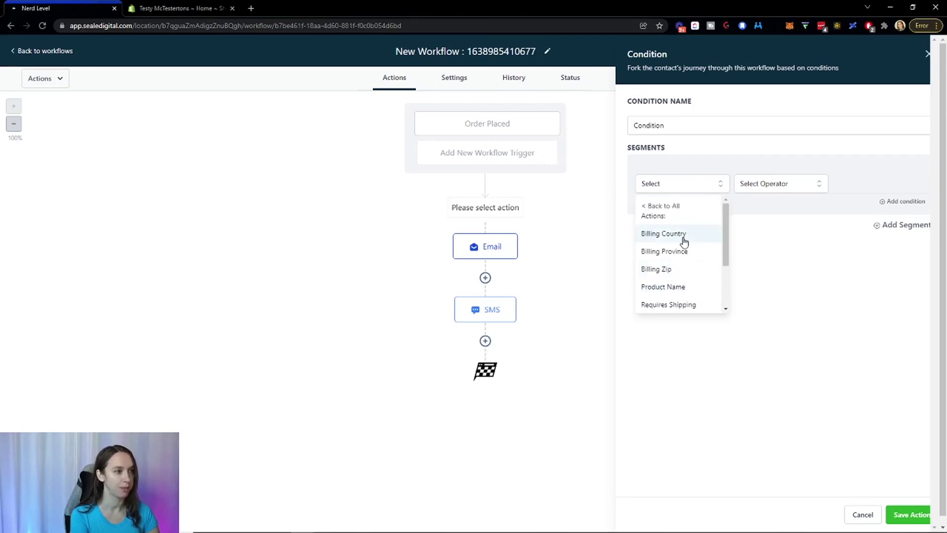
scroll(682, 241, "down", 2)
scroll(685, 269, "up", 2)
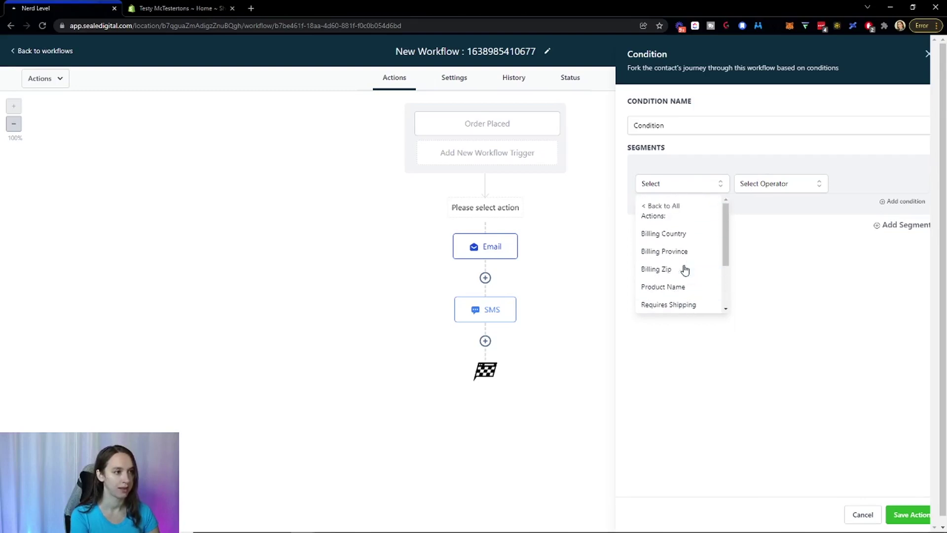
scroll(701, 284, "down", 1)
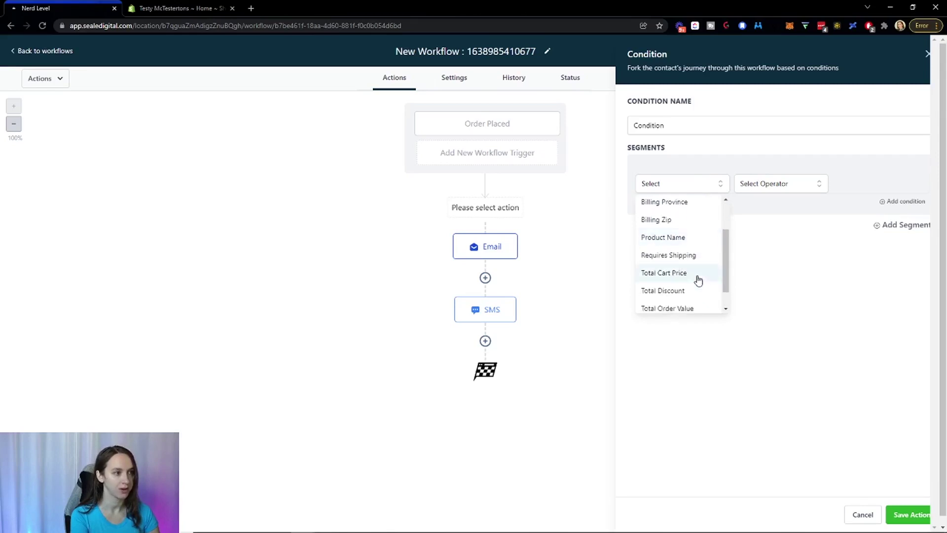
scroll(699, 271, "down", 1)
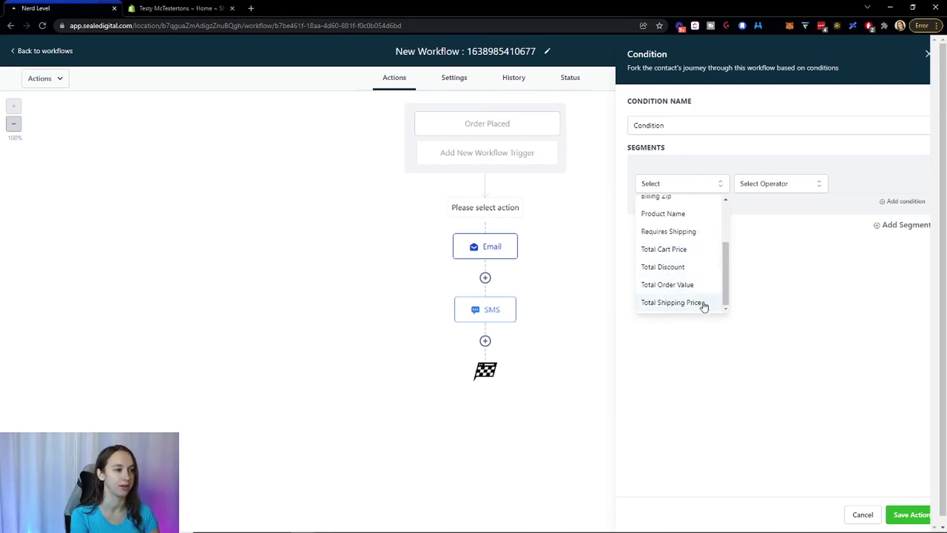
scroll(701, 298, "up", 2)
Step: Set the condition to Product Name is Tacos and save it with Yes/No branches
left_click(680, 262)
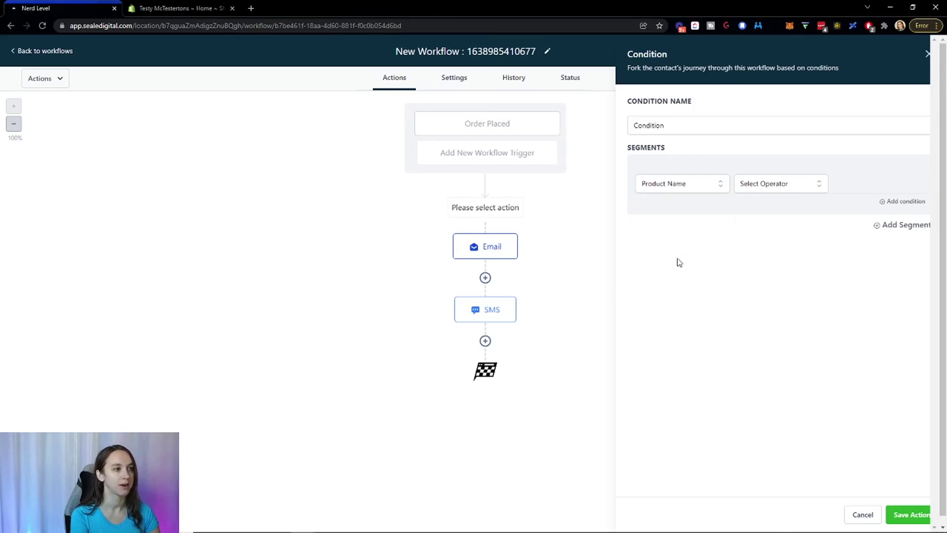
left_click(755, 192)
left_click(776, 208)
left_click(857, 186)
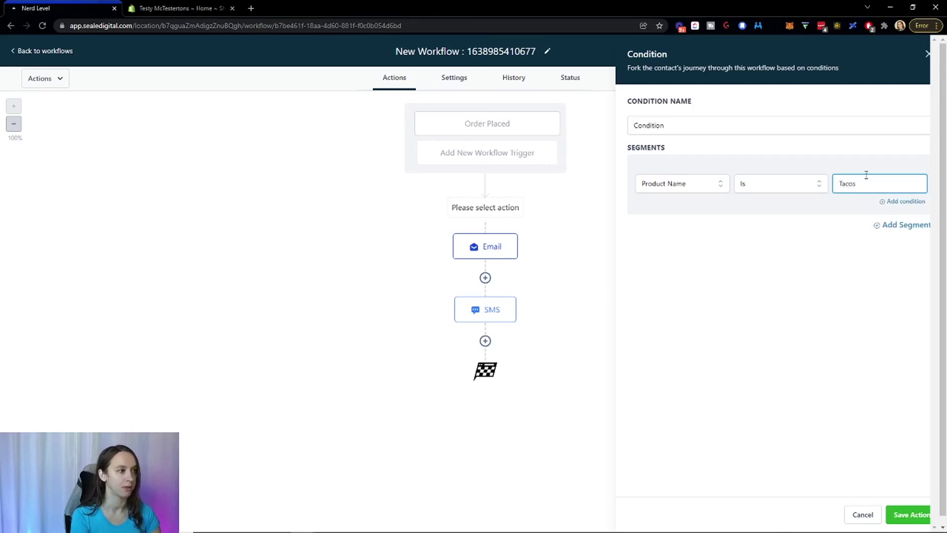
left_click(905, 514)
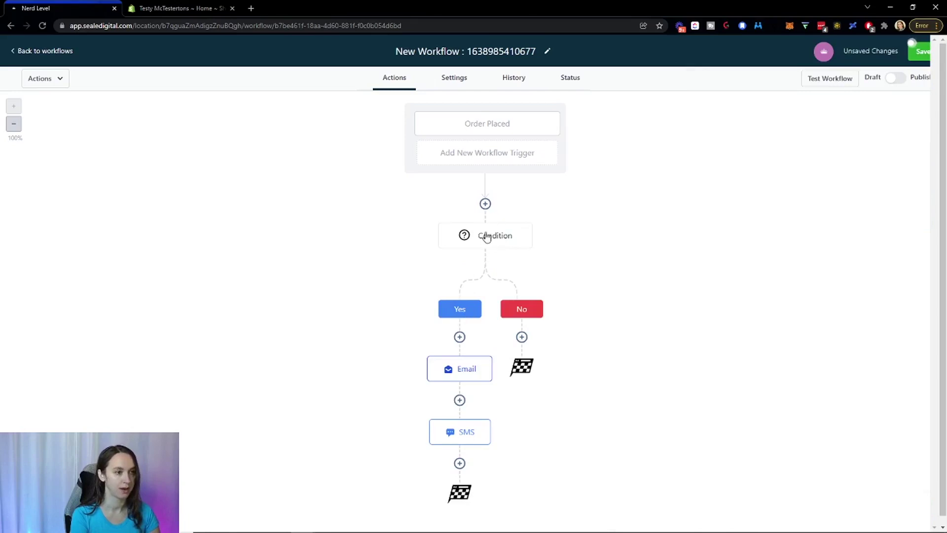
Step: Rename the condition to 'Did they order tacos?' and save it
left_click(482, 236)
left_click(725, 125)
key("ctrl+a")
type("Did")
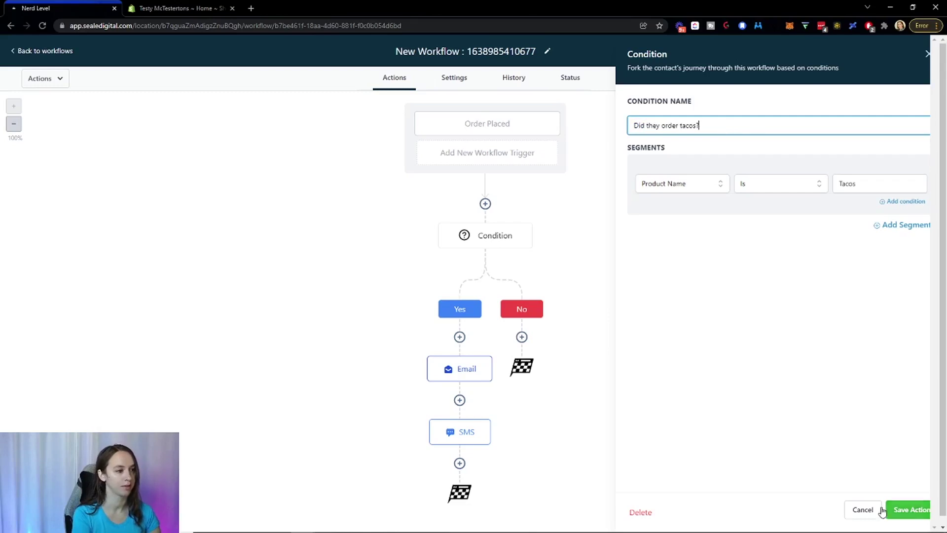
left_click(910, 509)
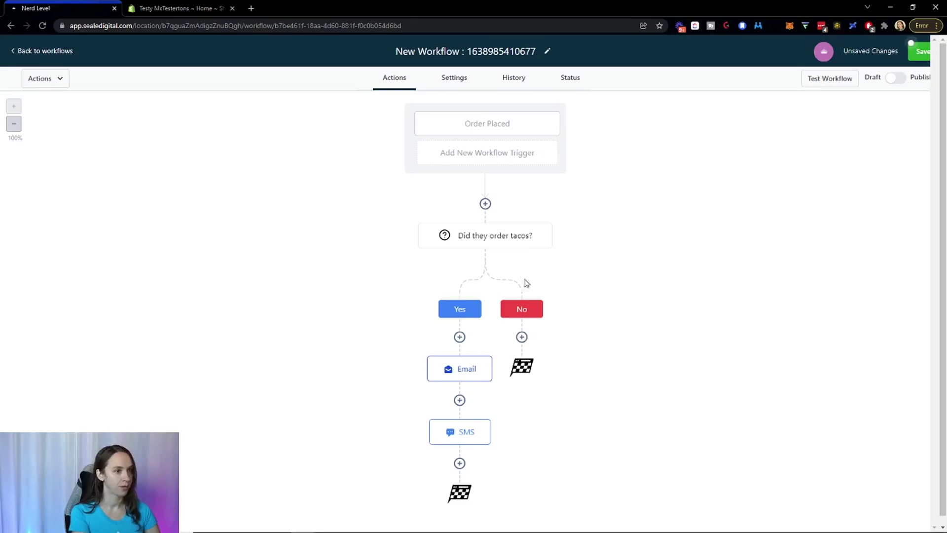
Step: Start a Send Email step on the No branch, browse Shopify custom values, then discard it
left_click(521, 337)
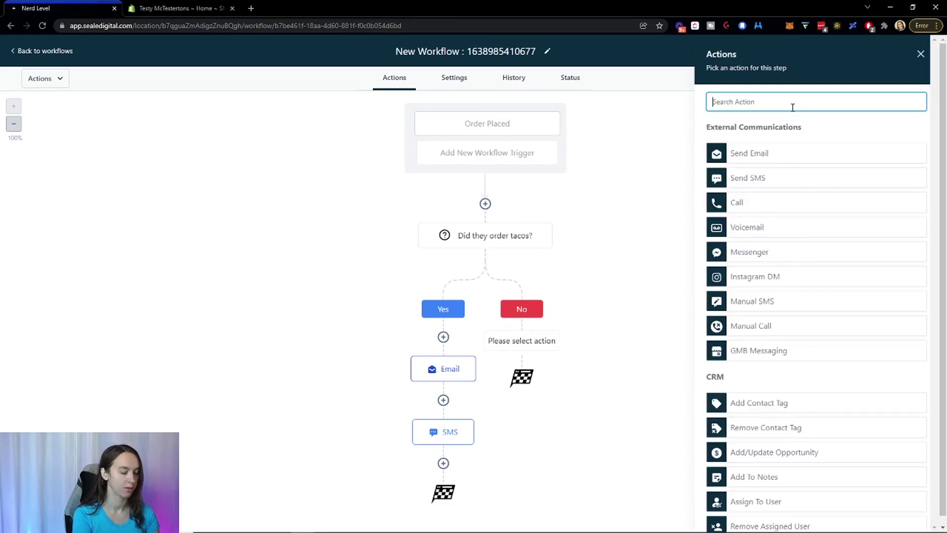
type("S")
key("BackSpace")
type("em")
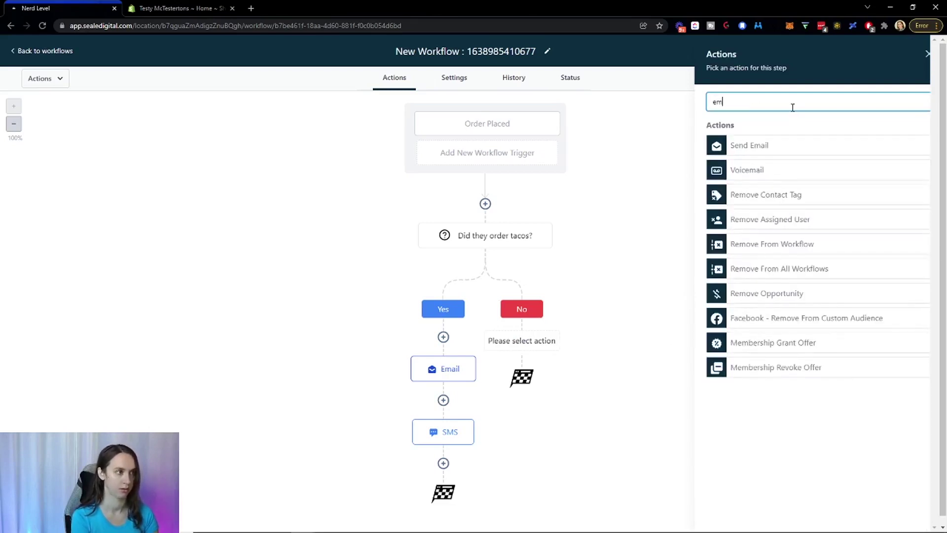
left_click(803, 144)
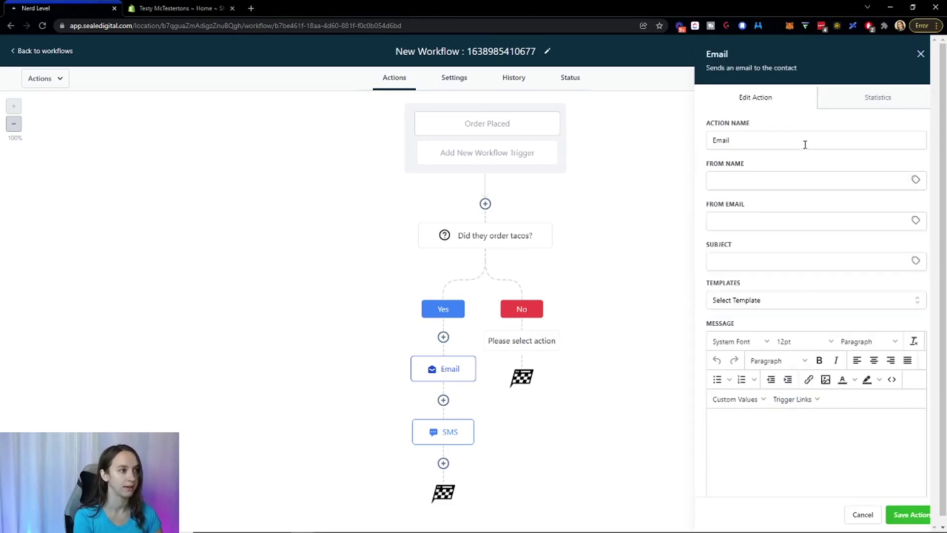
scroll(759, 292, "down", 3)
left_click(760, 282)
mouse_move(740, 422)
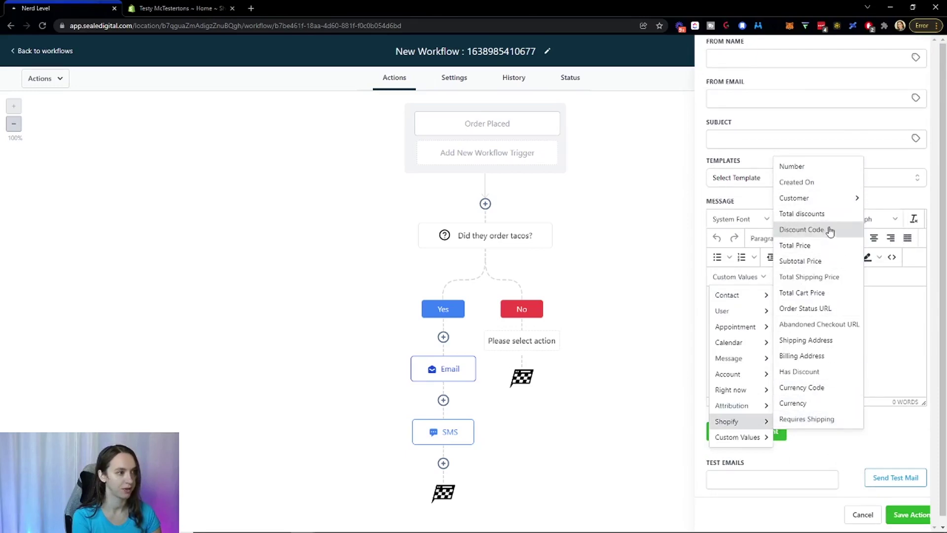
left_click(648, 351)
left_click(861, 514)
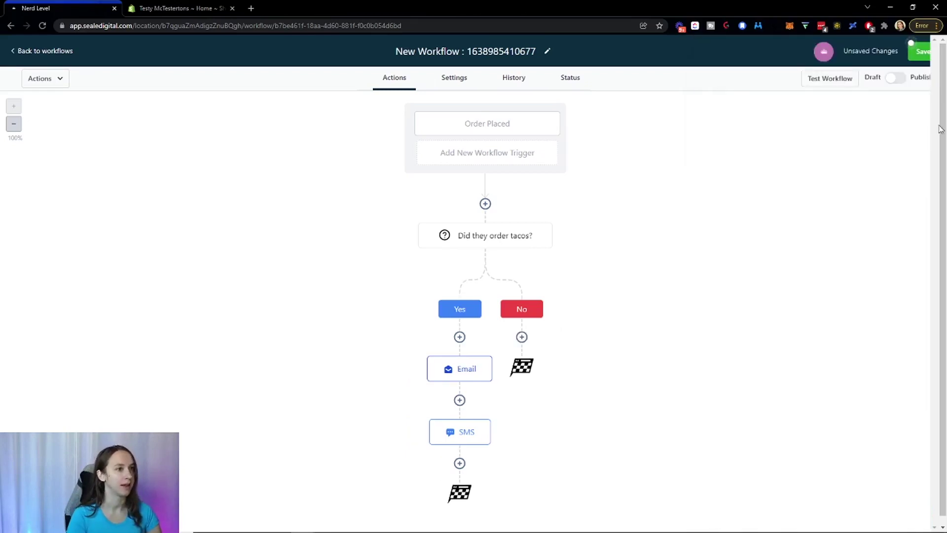
Step: Retitle the workflow 'Shopify', save it, and return to the workflows list
left_click(500, 52)
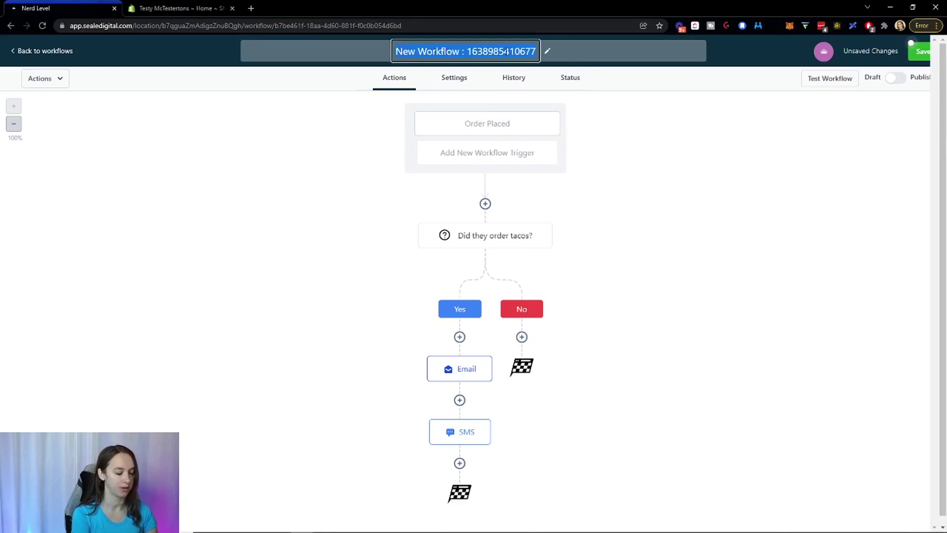
type("Shopify")
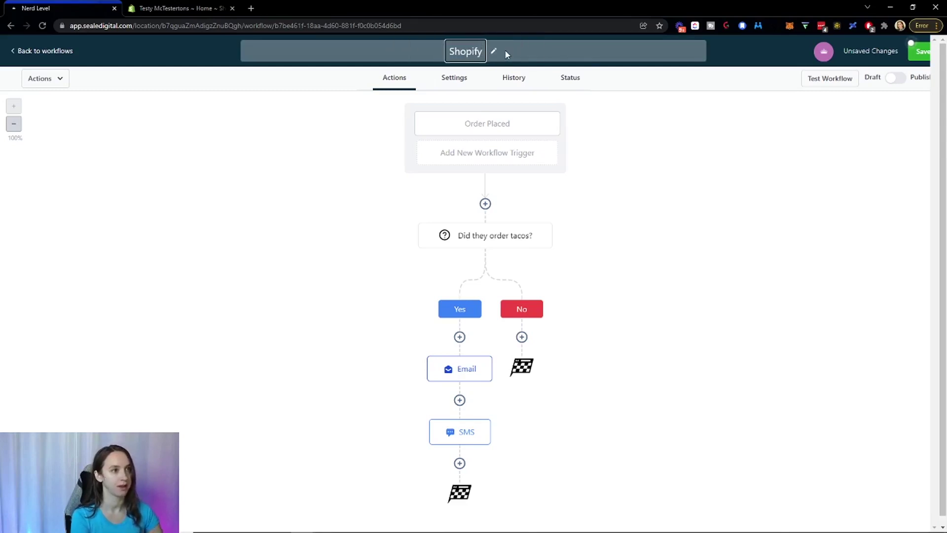
key("Return")
left_click(919, 51)
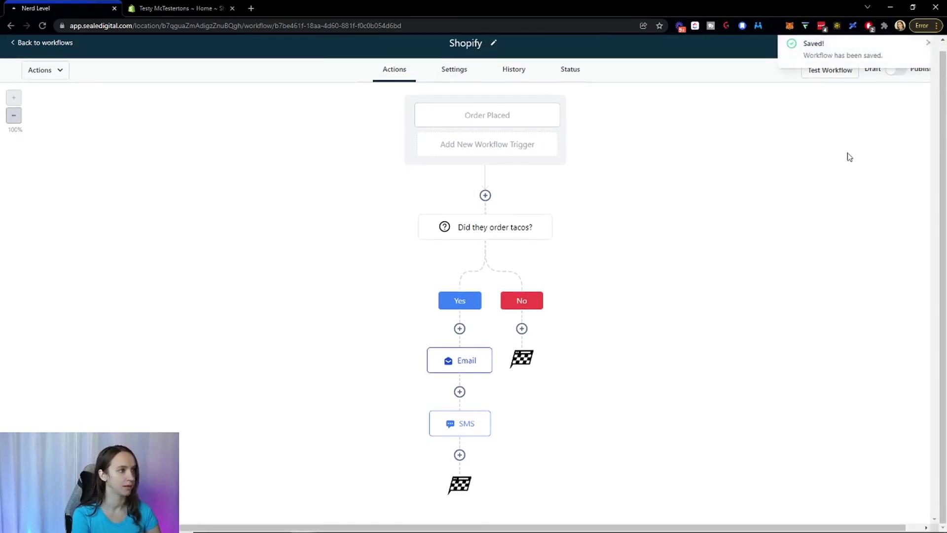
left_click(51, 45)
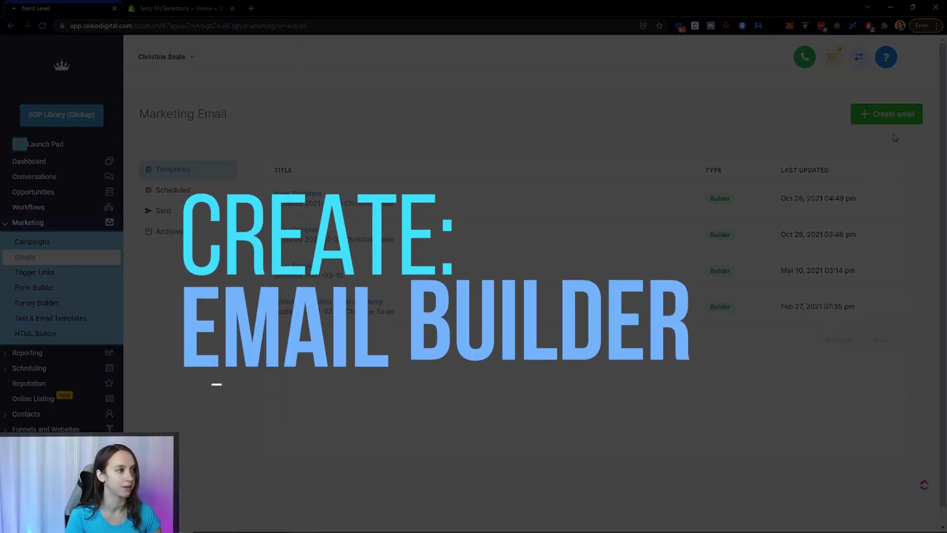
Step: Create a new marketing email from the 'Shopify: Order confirmation' template
left_click(888, 116)
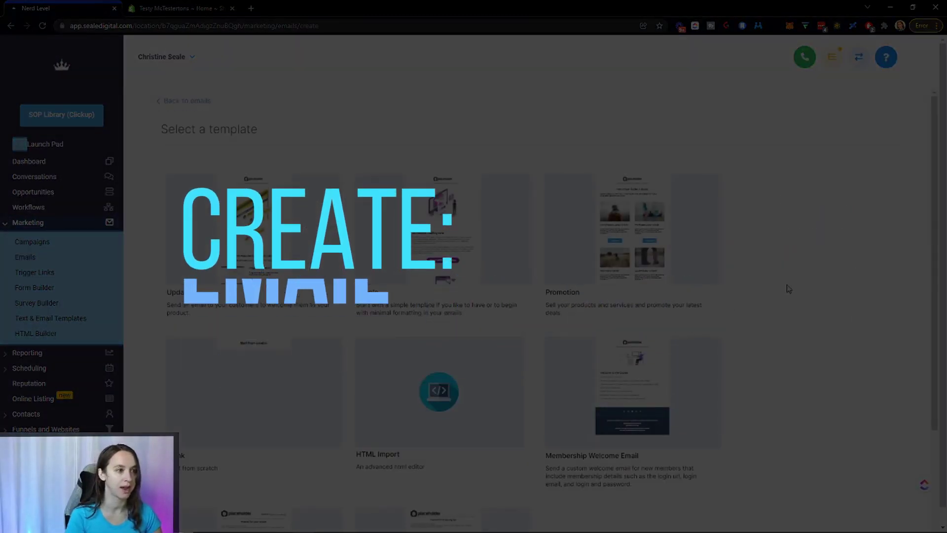
scroll(791, 338, "down", 3)
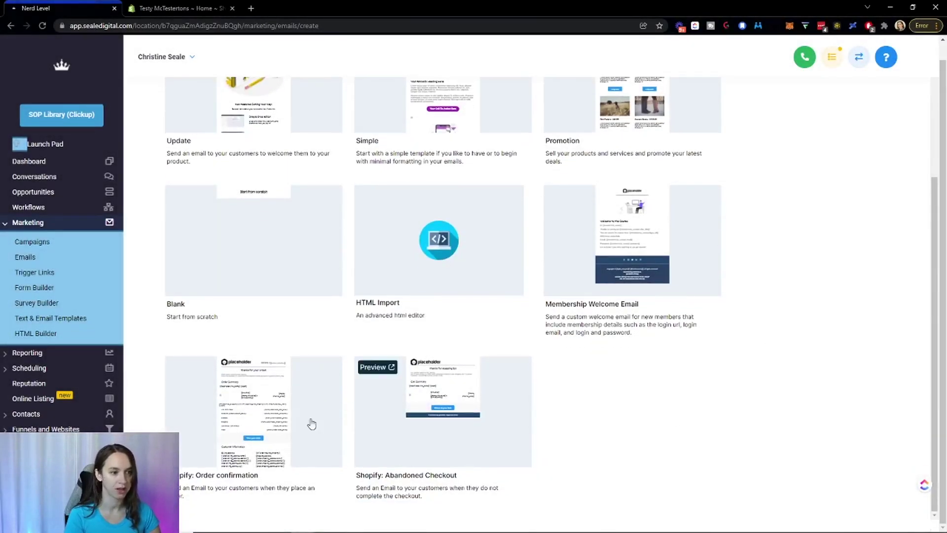
mouse_move(272, 424)
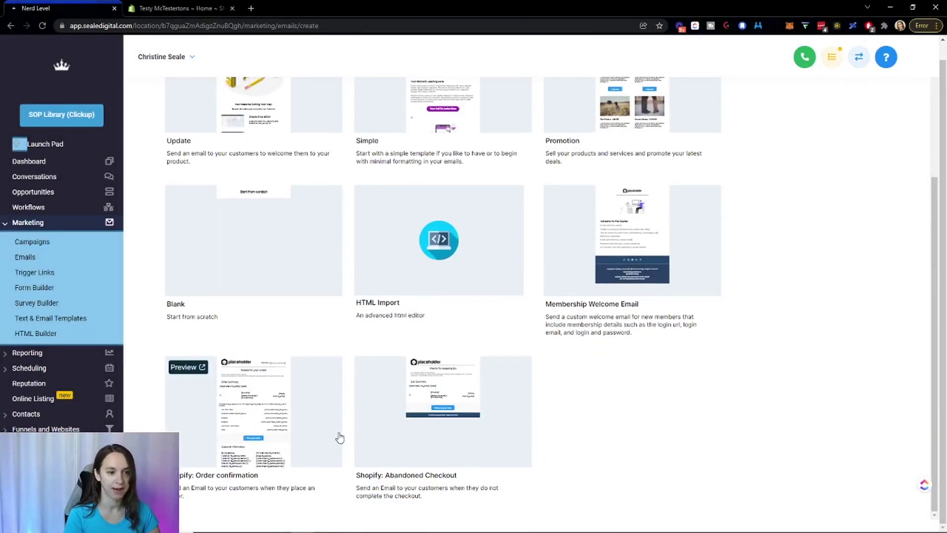
mouse_move(459, 434)
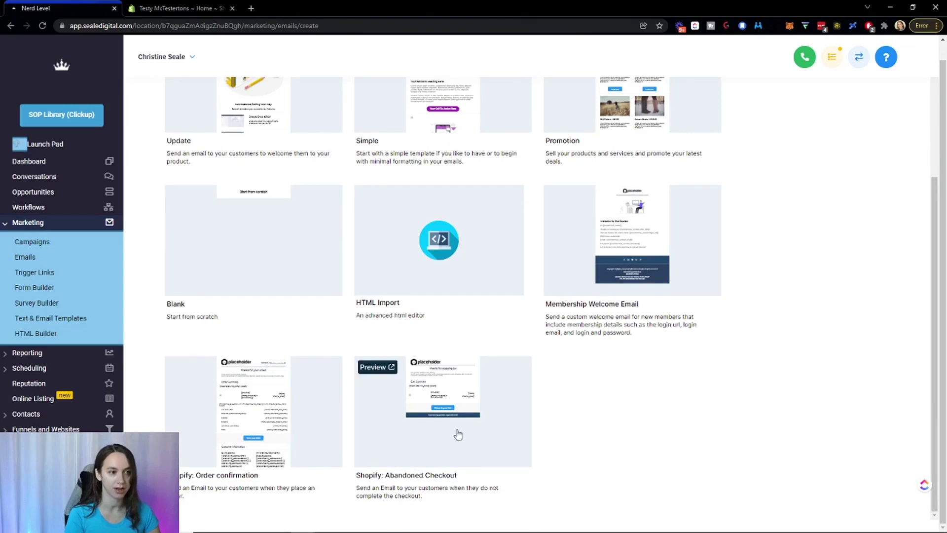
left_click(271, 430)
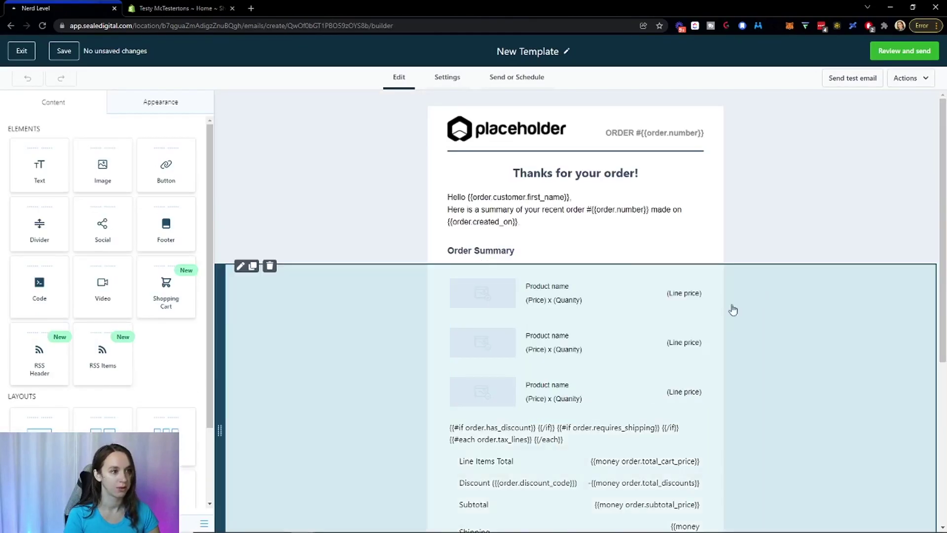
Step: Inspect the product list block, add then delete an extra Shopping Cart block, and review the template
left_click(600, 343)
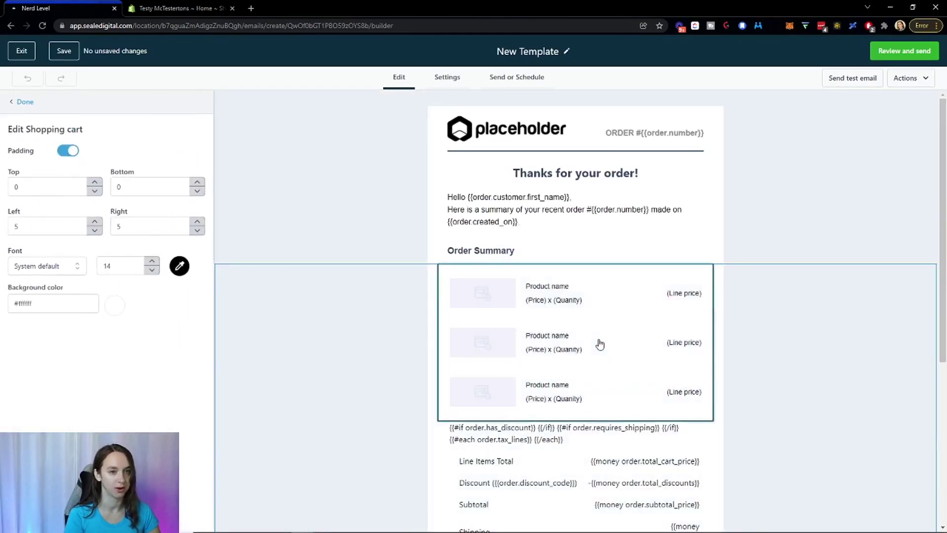
left_click(35, 102)
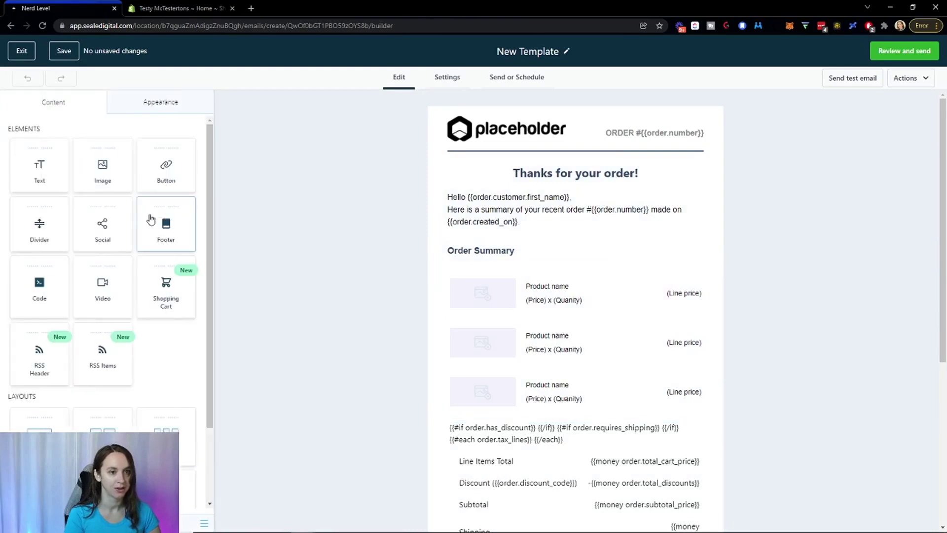
left_click_drag(159, 293, 660, 298)
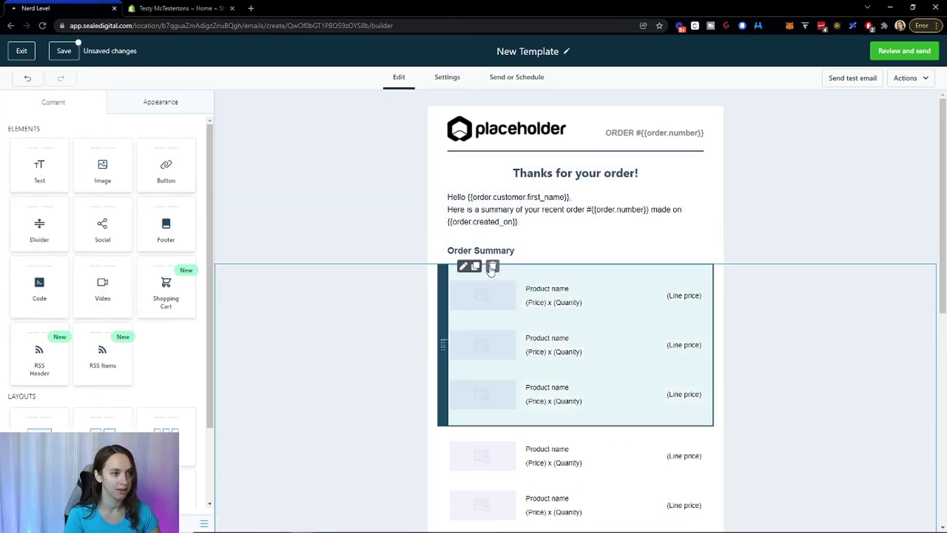
left_click(492, 267)
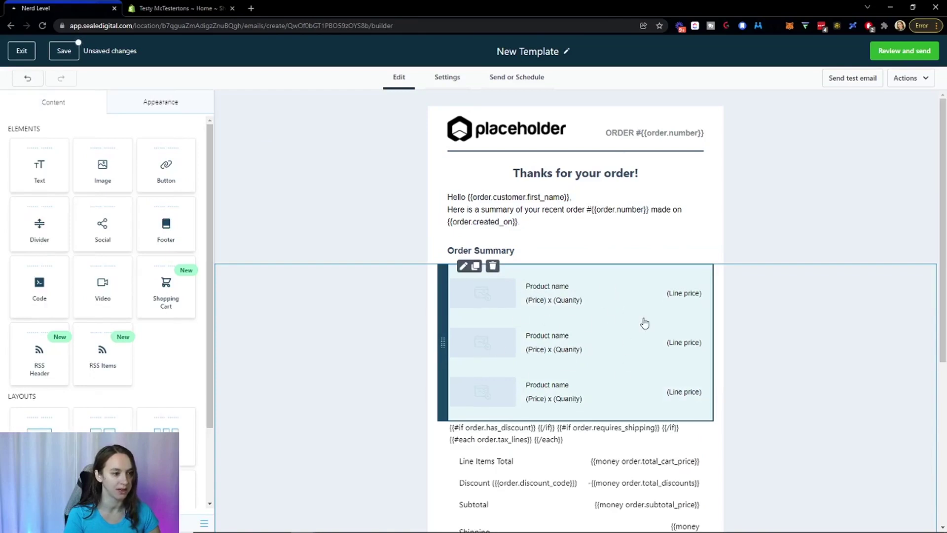
scroll(646, 318, "down", 3)
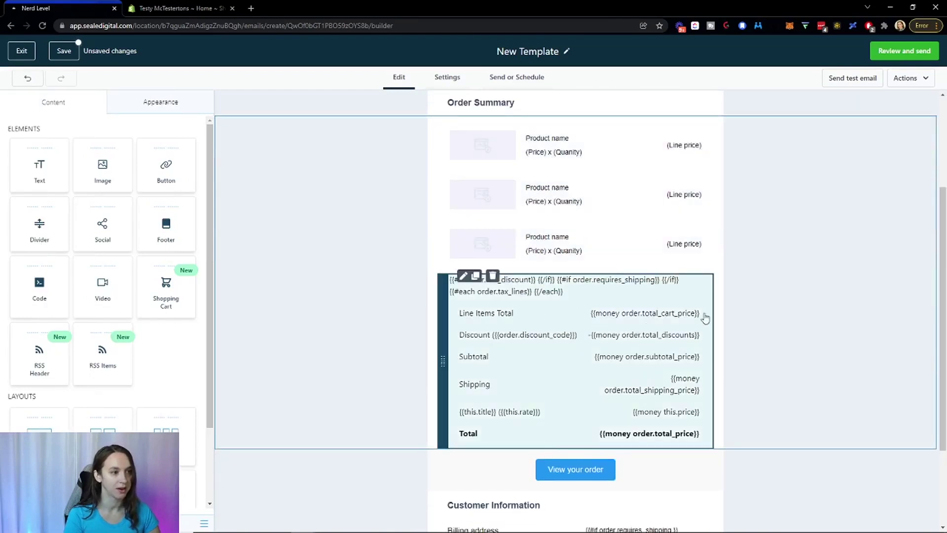
scroll(686, 337, "down", 2)
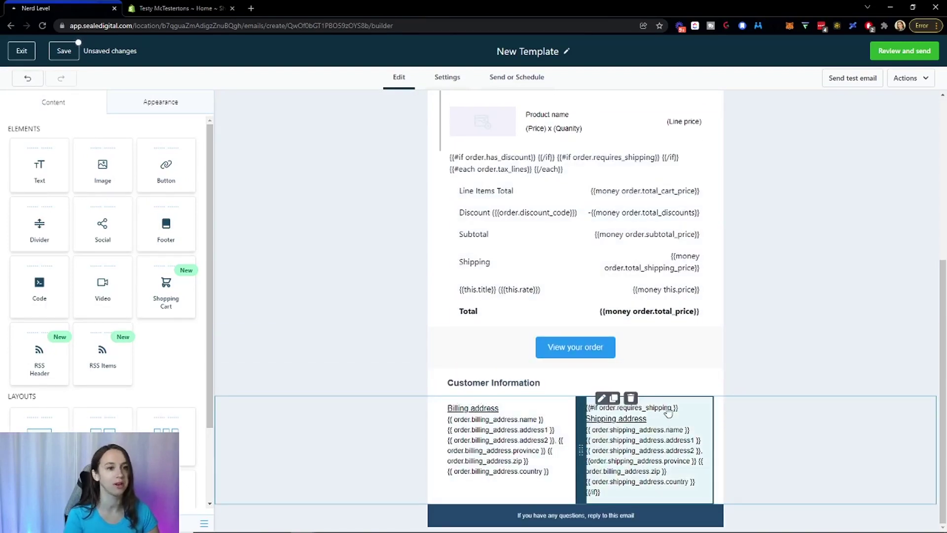
scroll(653, 425, "up", 5)
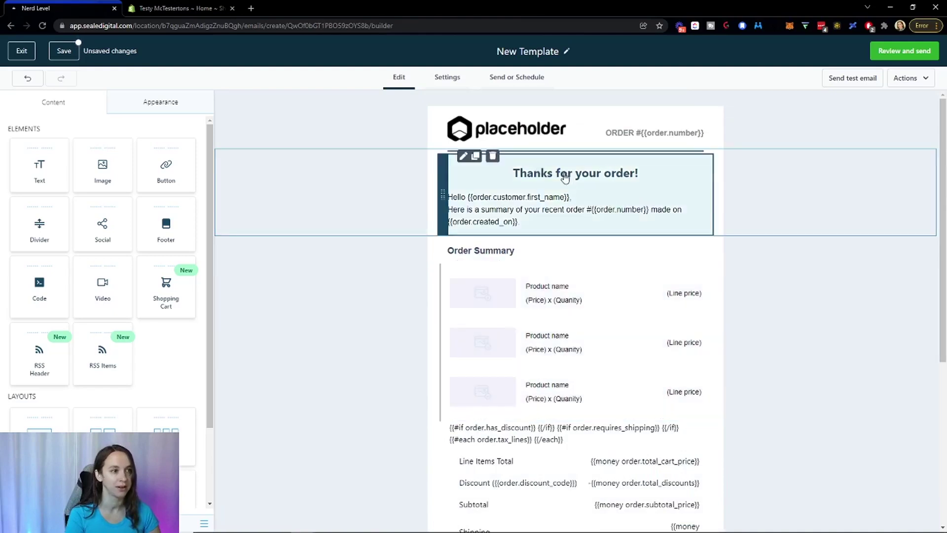
Step: Rename the email template to 'Shopify Order Template'
left_click(545, 51)
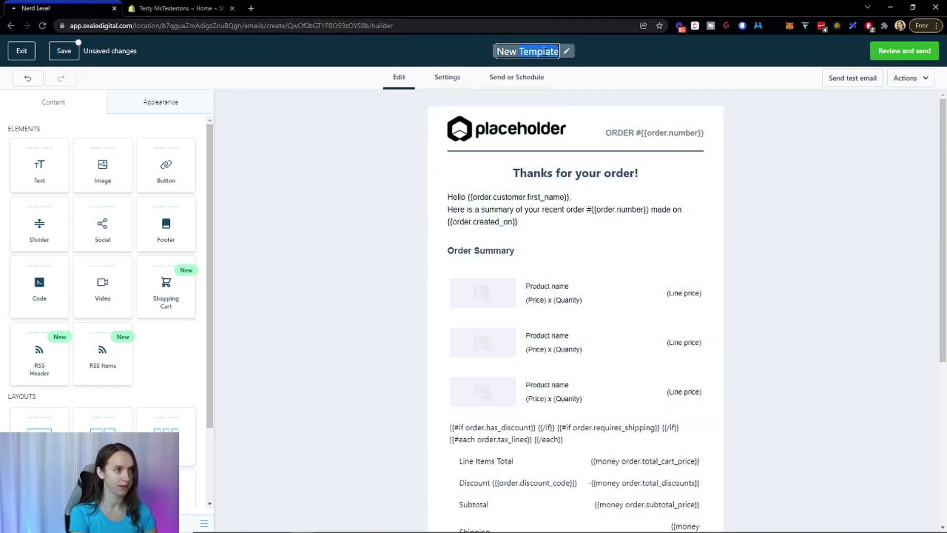
type("Shopify Order")
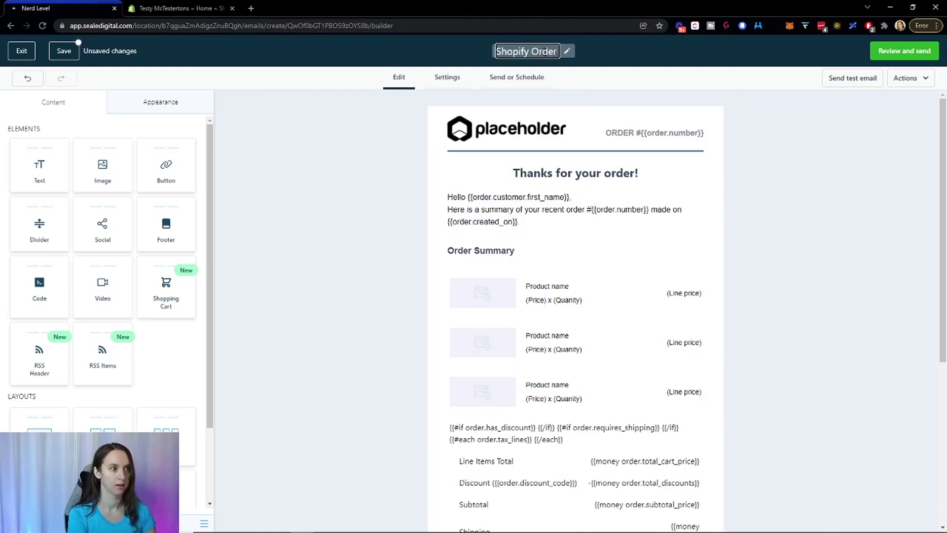
type(" Template")
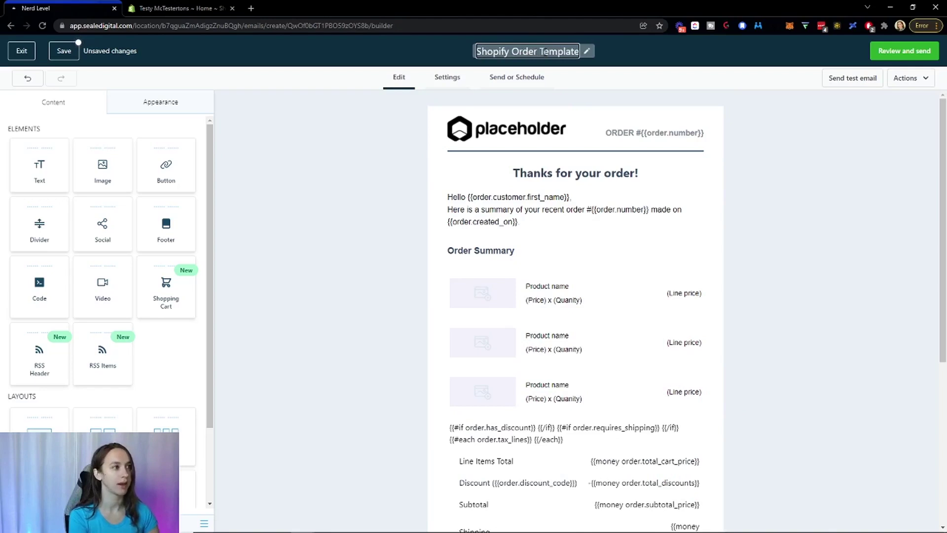
key("Return")
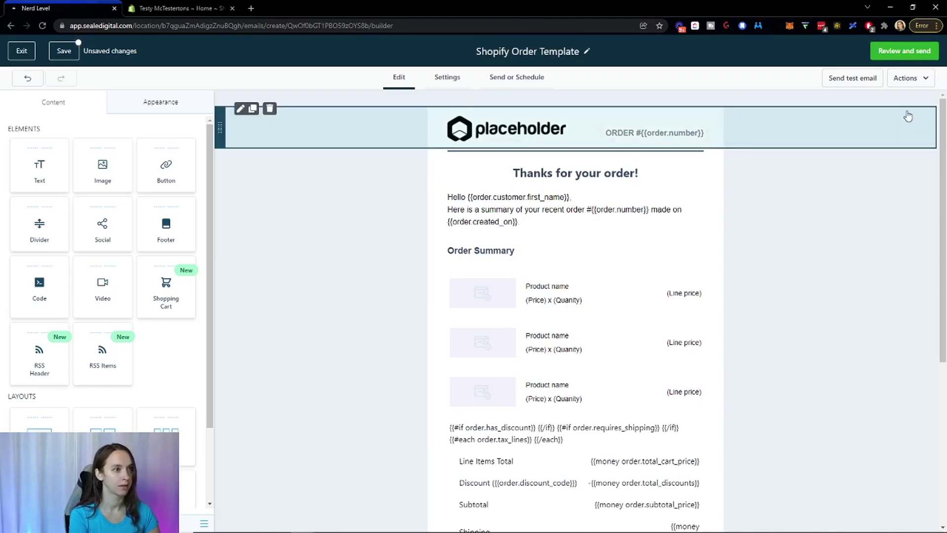
Step: Try the email's preview and test-send options, then save the template
left_click(910, 79)
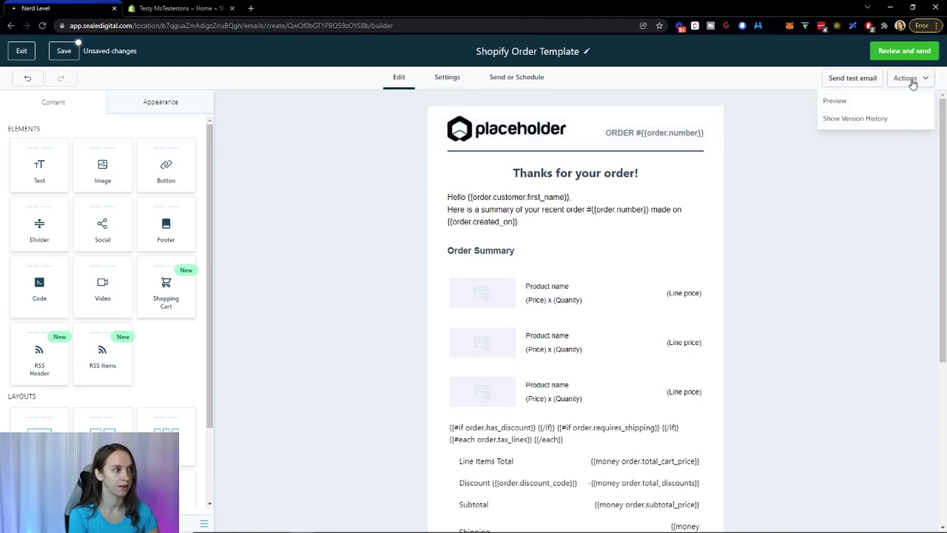
left_click(886, 102)
left_click(572, 90)
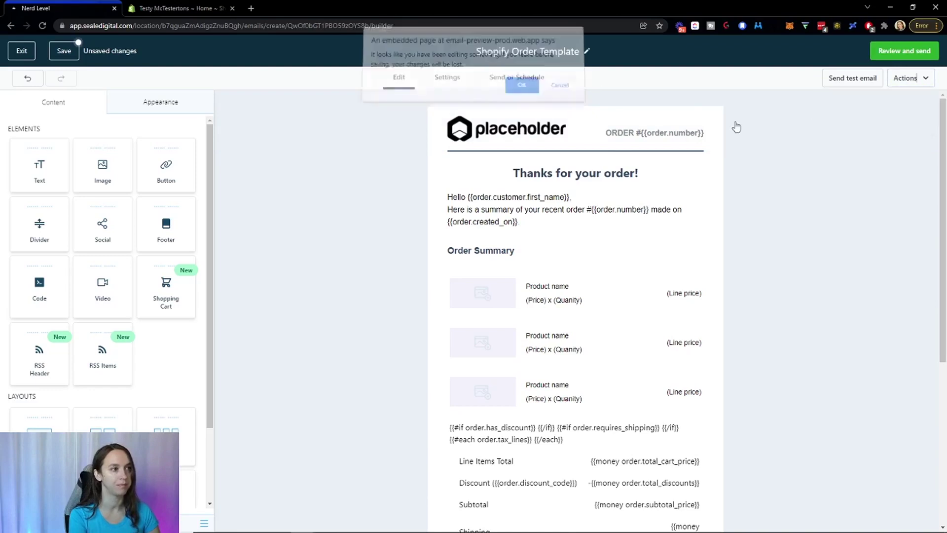
left_click(861, 79)
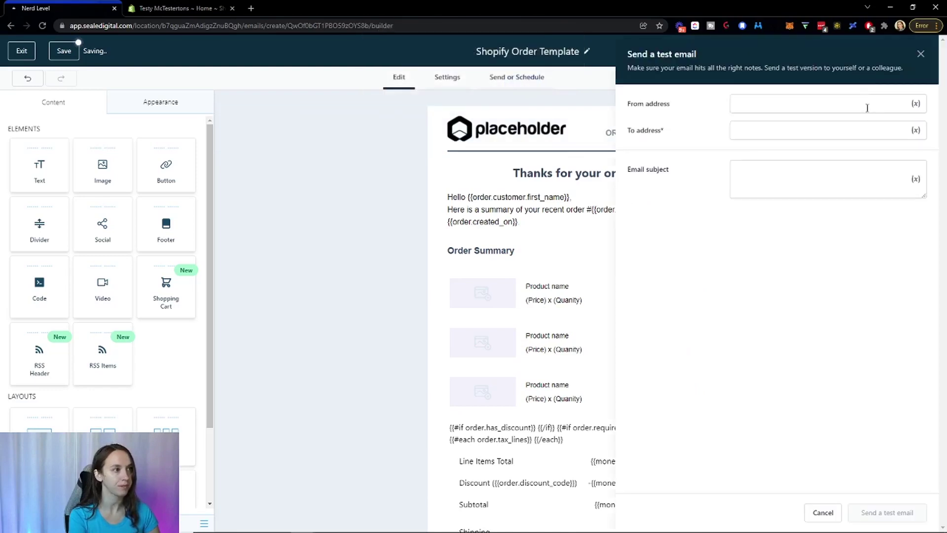
left_click(921, 53)
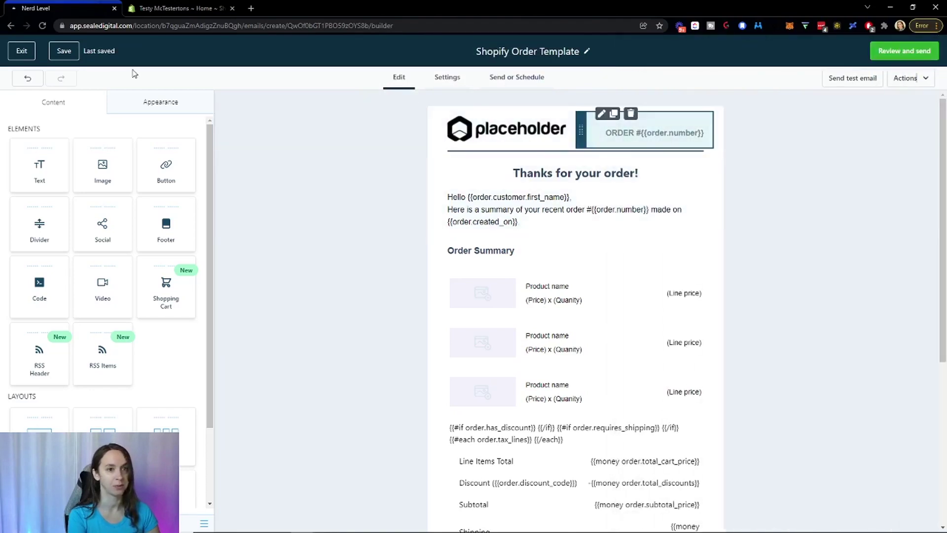
left_click(65, 54)
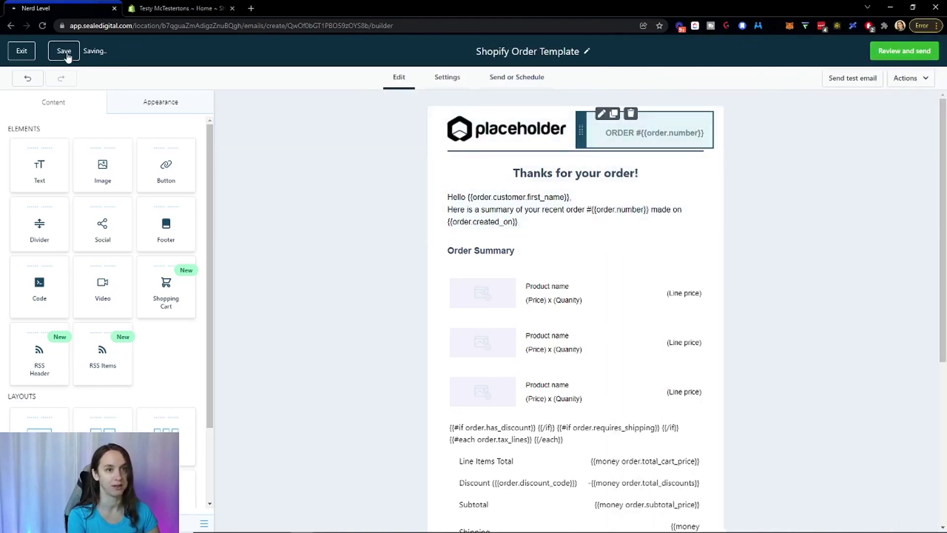
Step: Leave the email builder and open the Shopify workflow in the Test folder
left_click(33, 57)
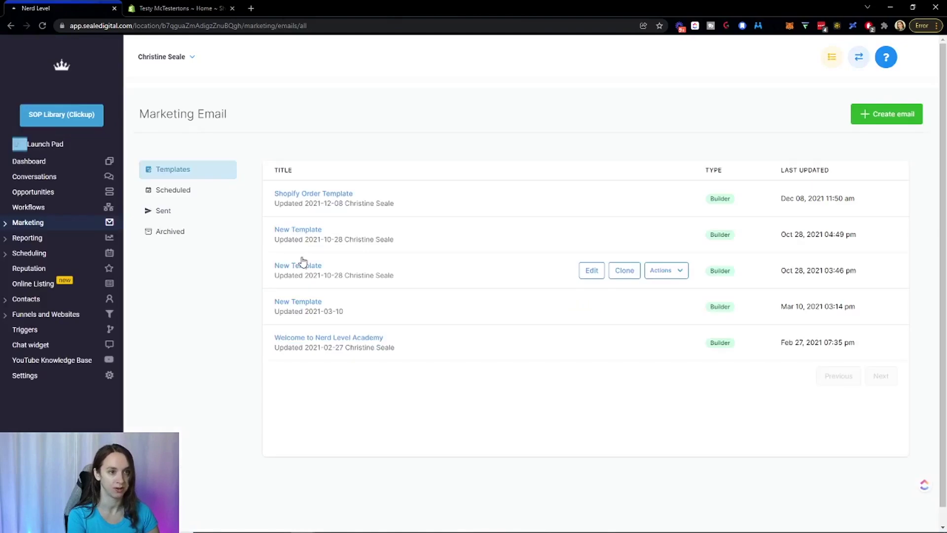
left_click(59, 207)
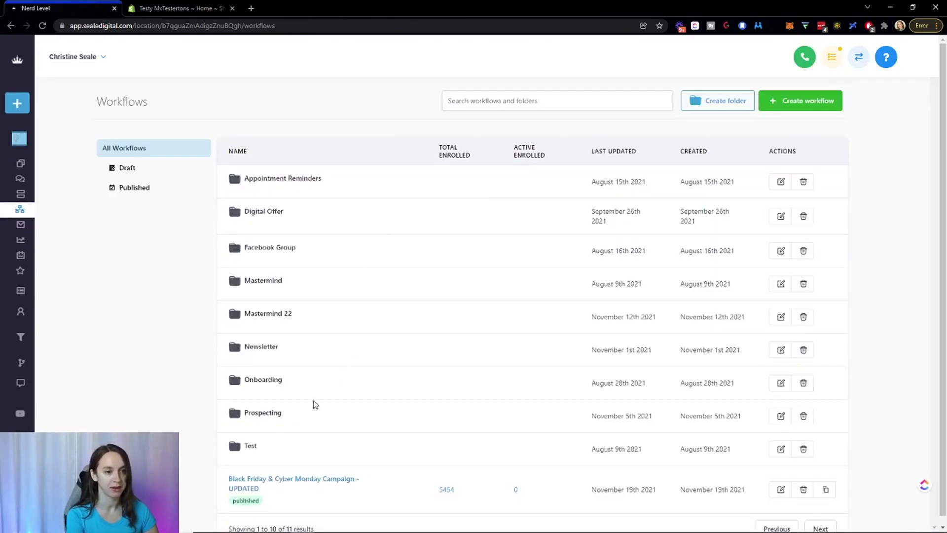
left_click(248, 447)
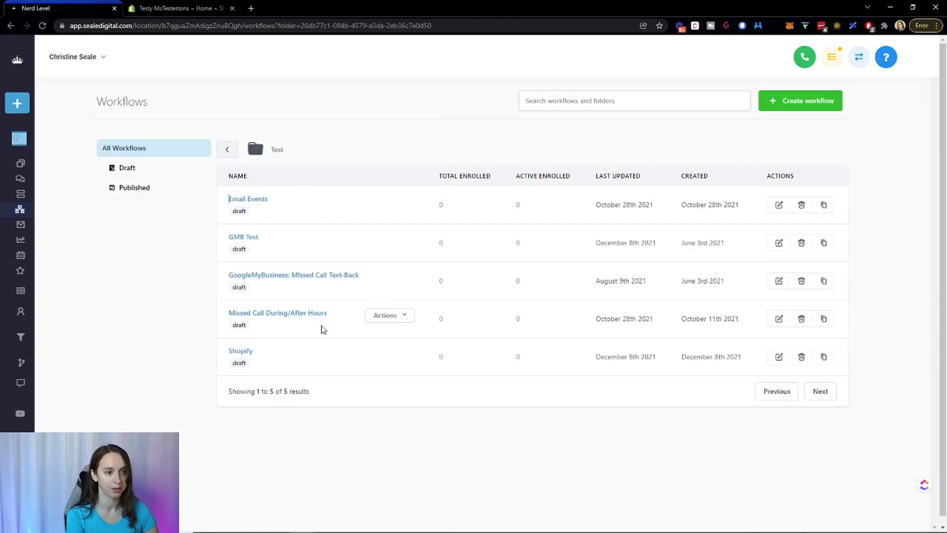
left_click(250, 357)
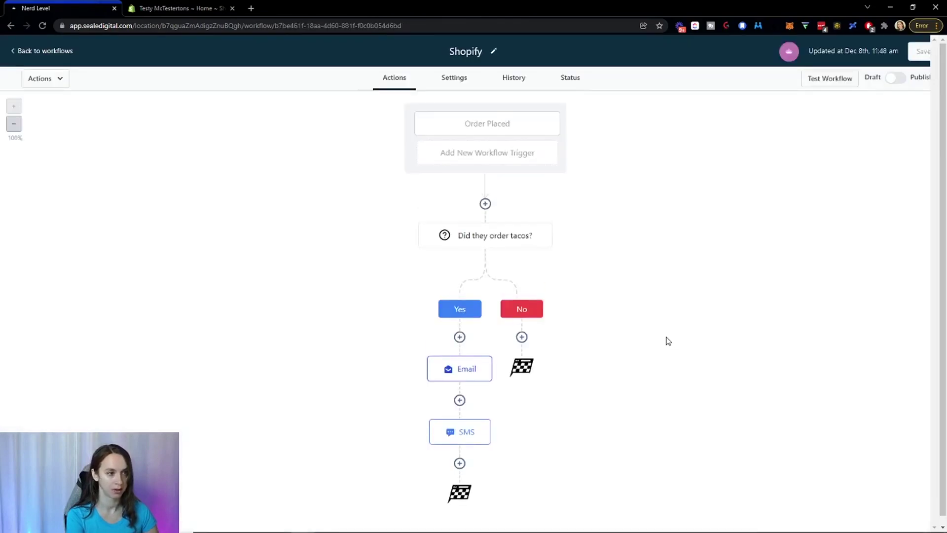
Step: Clear the Yes-branch Email action's old message and select the 'Shopify Order Template' template
left_click(461, 363)
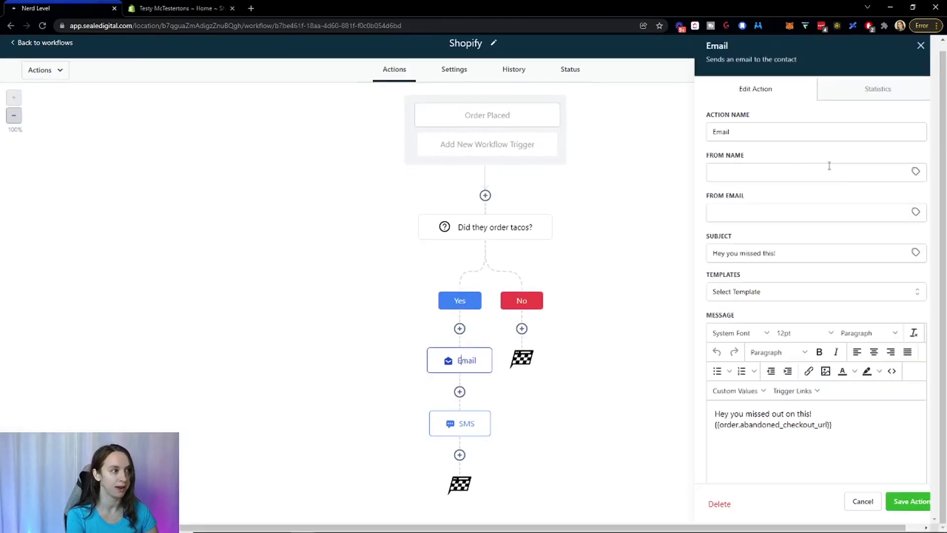
scroll(828, 165, "down", 3)
double_click(760, 315)
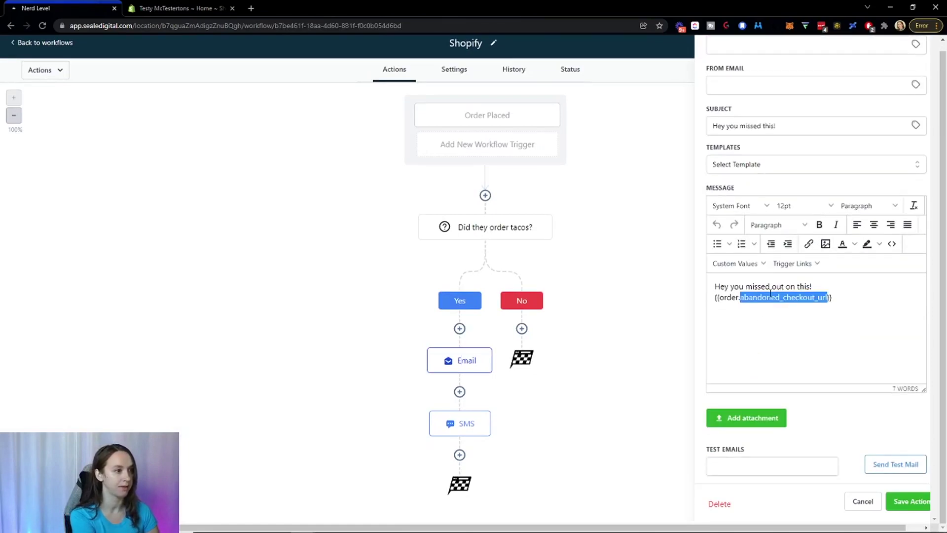
key("ctrl+a")
key("BackSpace")
left_click(737, 164)
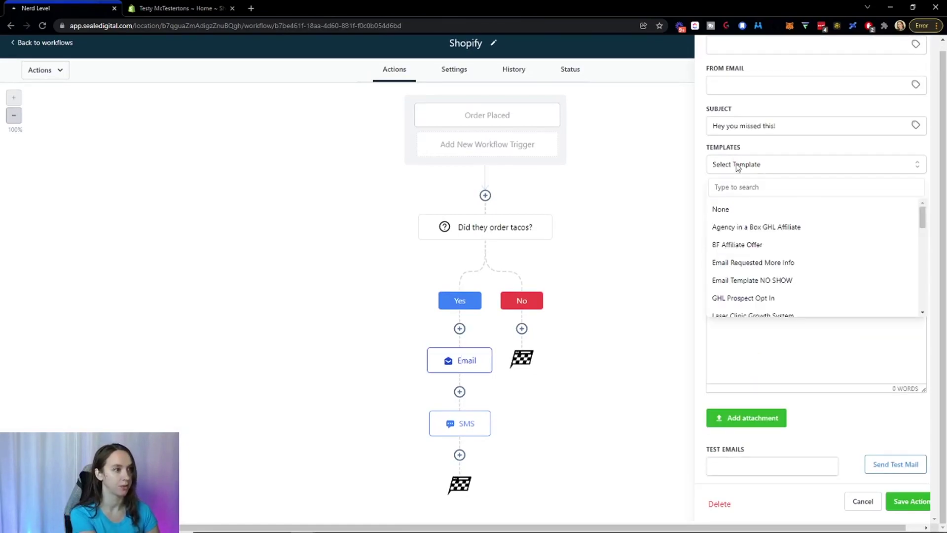
type("shop")
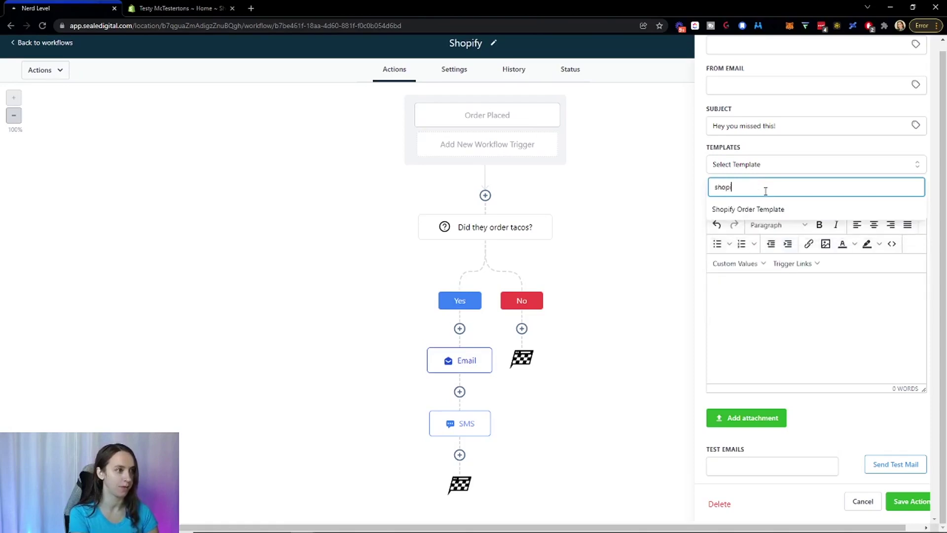
type("i")
left_click(755, 206)
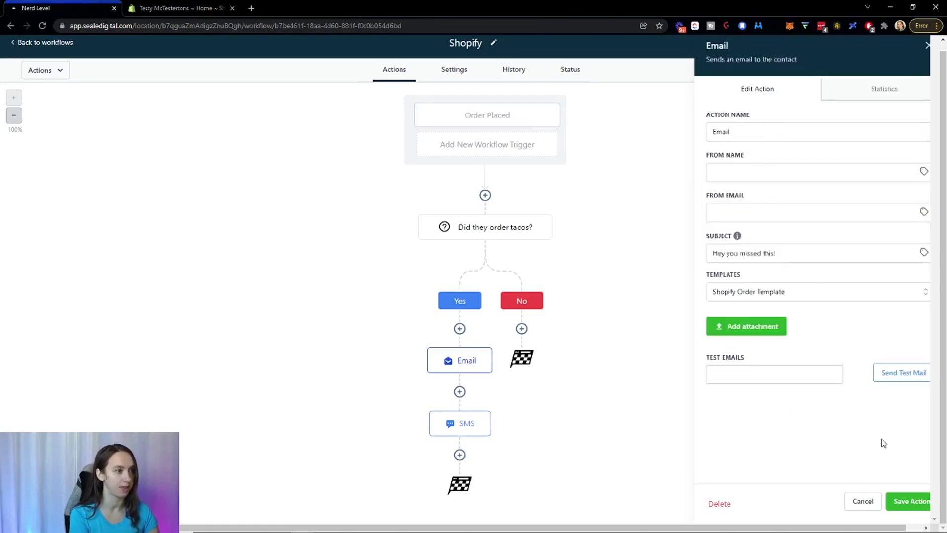
Step: Save the Email action, add a test recipient e-mail address, and save the Shopify workflow
left_click(900, 501)
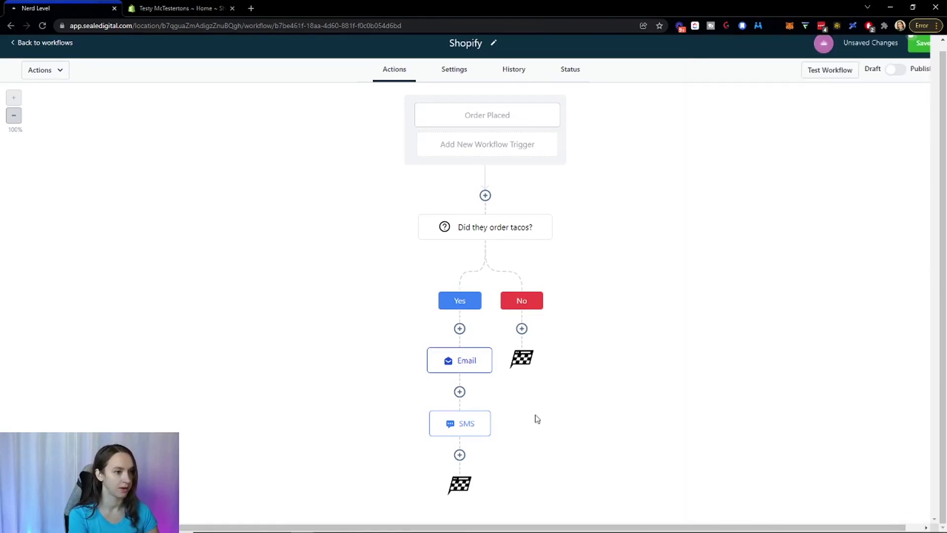
left_click(463, 371)
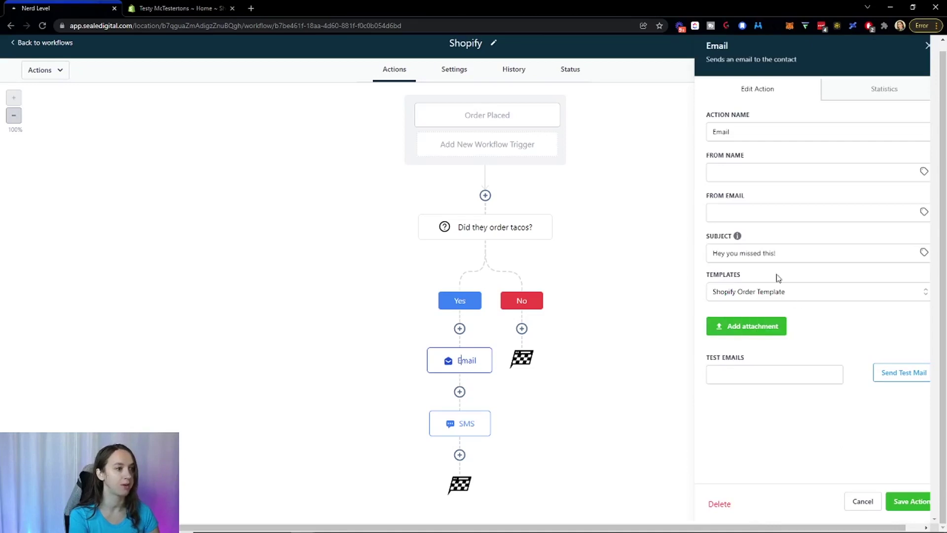
left_click(781, 374)
type("testy@test.com")
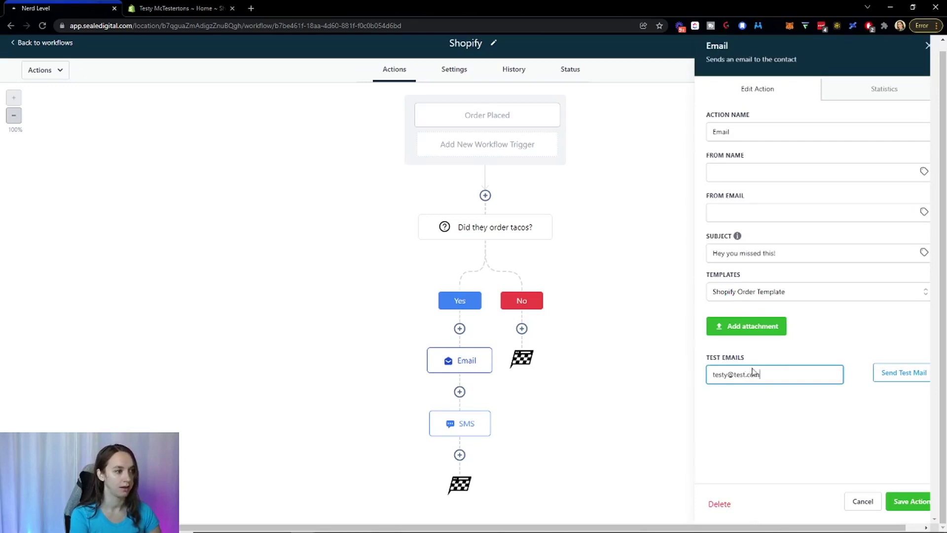
left_click(868, 509)
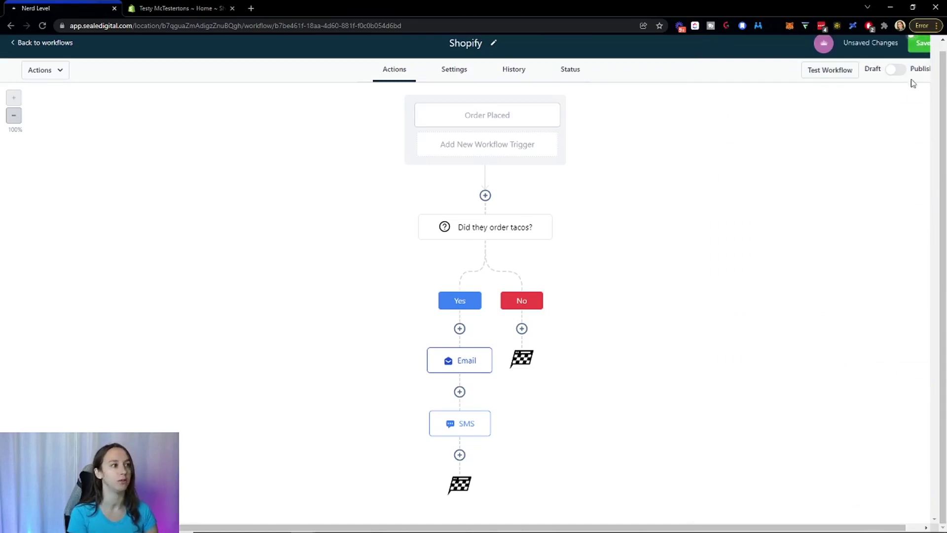
left_click(926, 43)
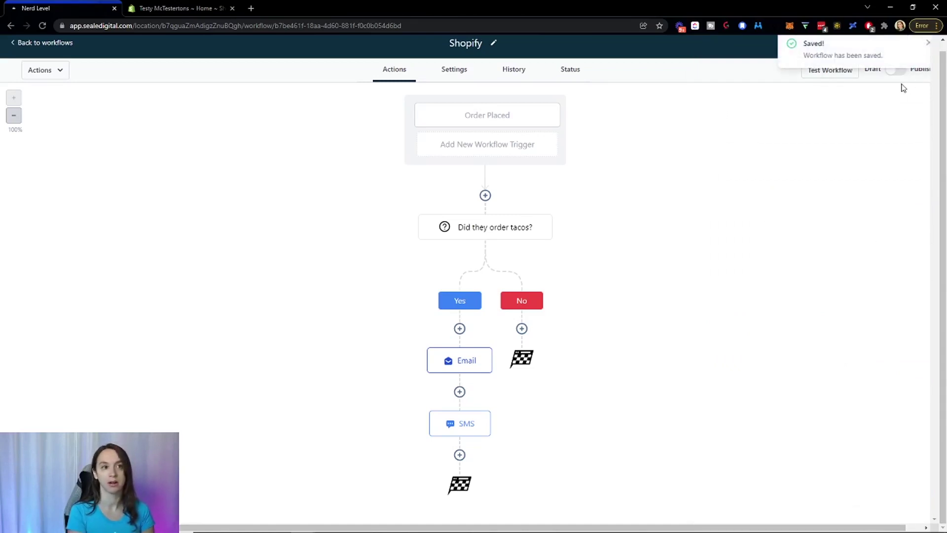